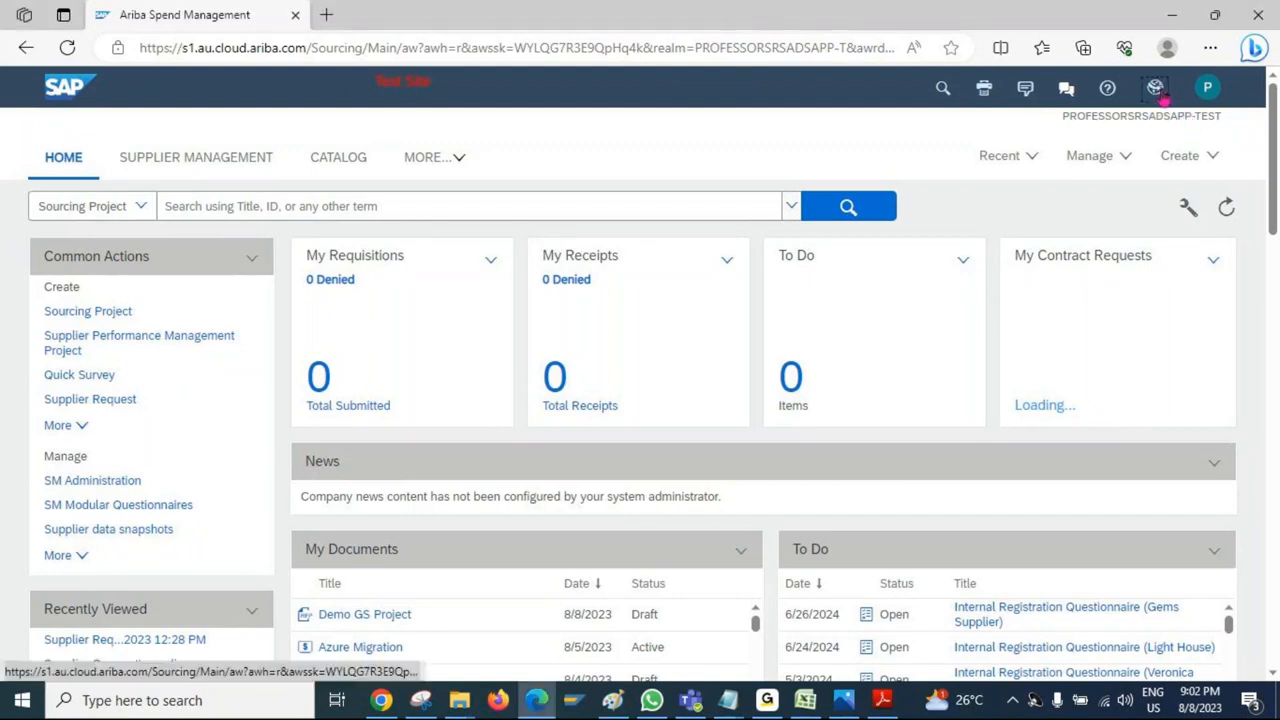
- Switch to the linked PROFESSORSRSADSAPP-C1-TEST site and open its home dashboard
{"action": "left_click", "coordinate": [1155, 100]}
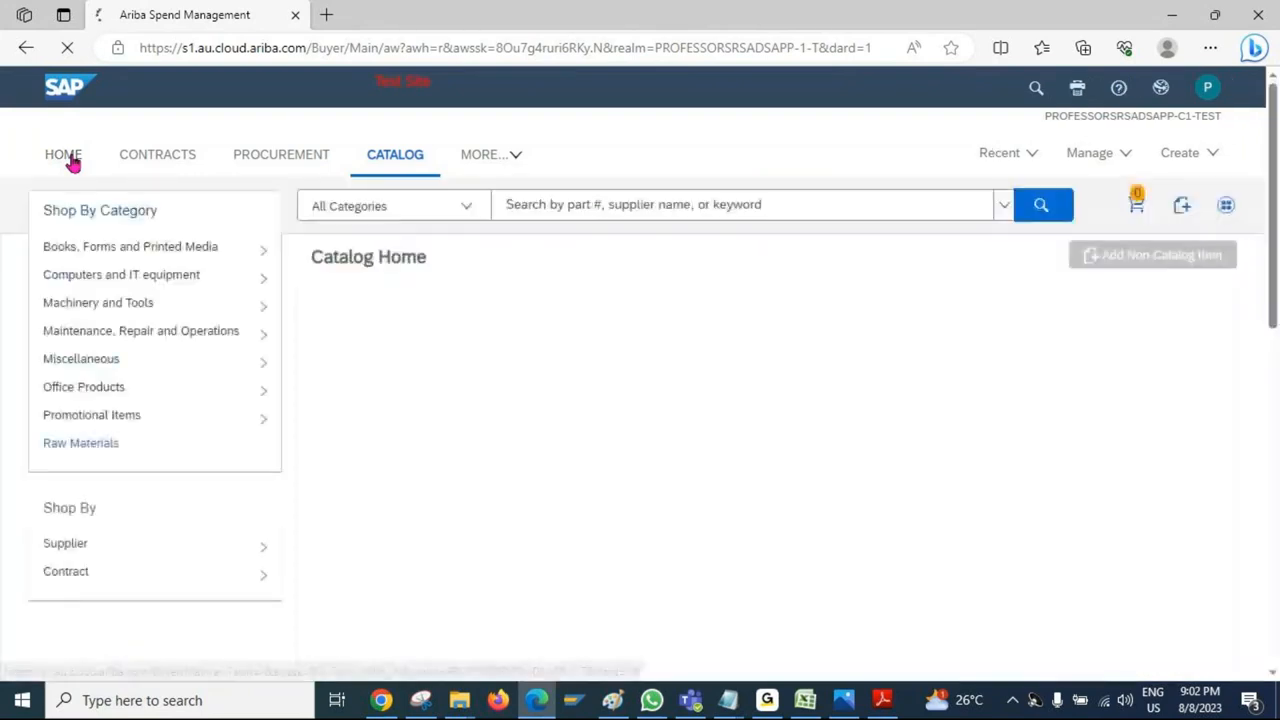
{"action": "left_click", "coordinate": [72, 163]}
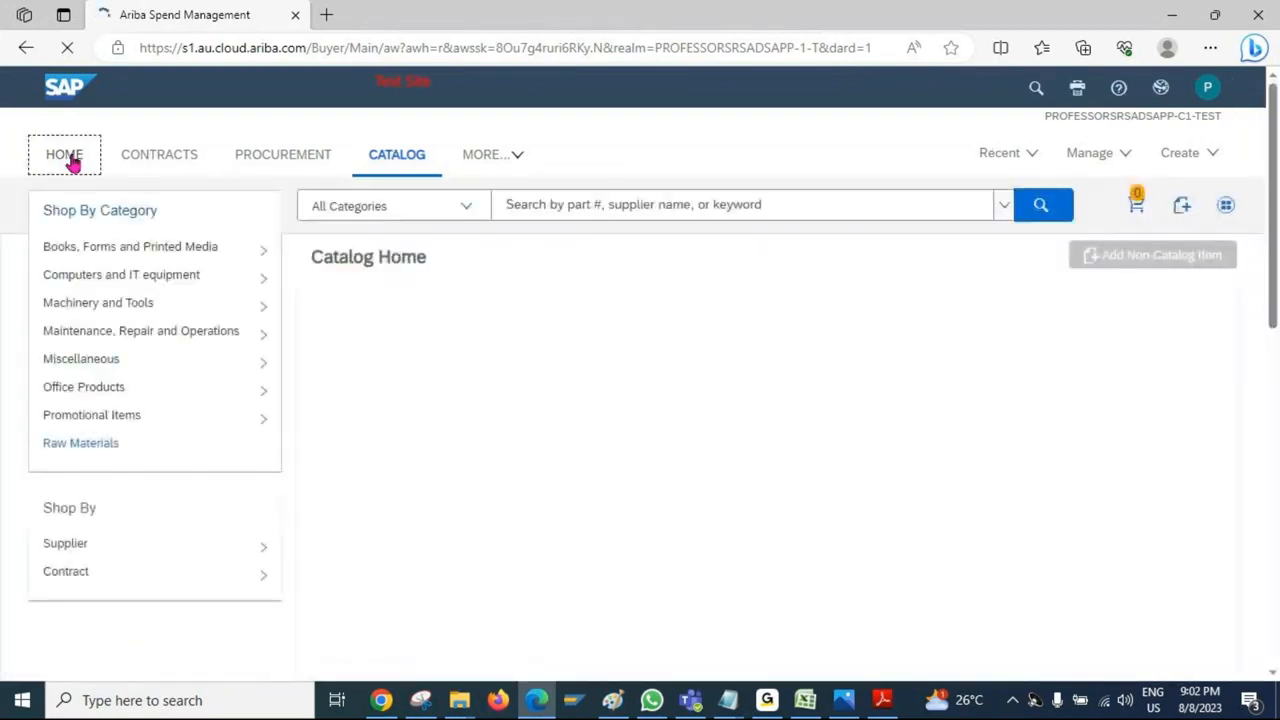
{"action": "left_click", "coordinate": [72, 163]}
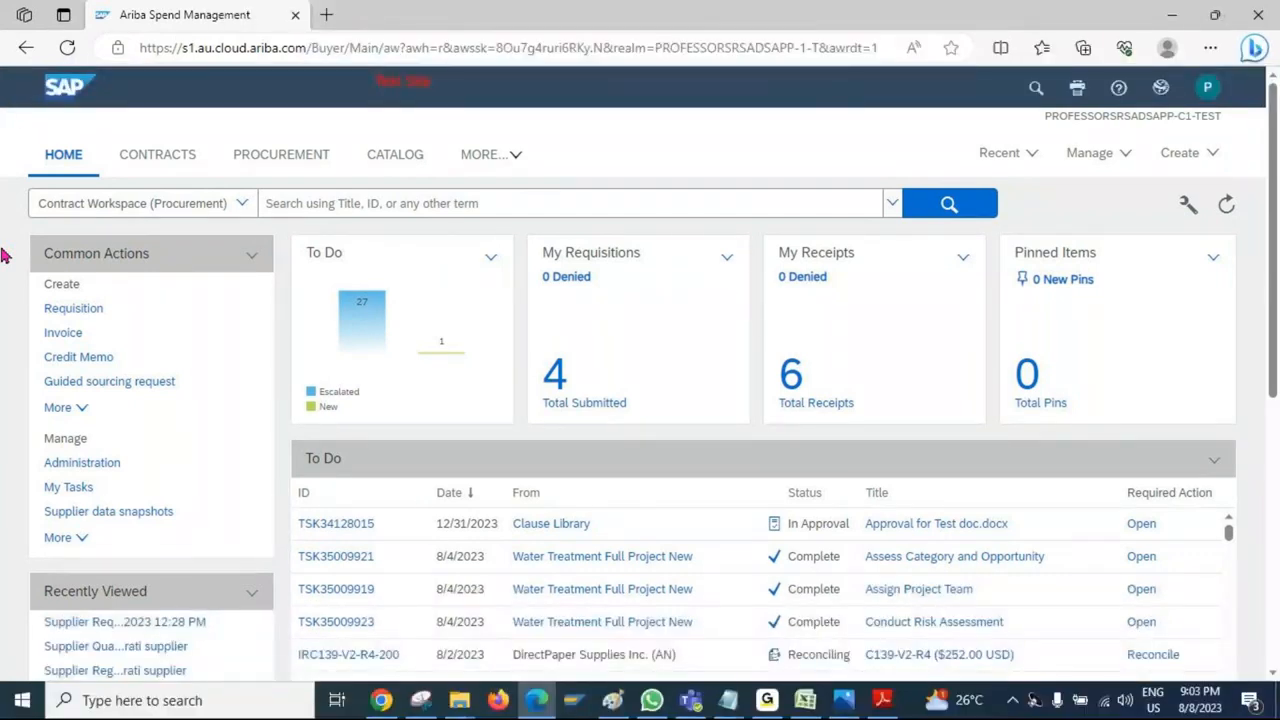
- Switch to the Cumulonimbus test site in Chrome and search its catalog for "laptop"
{"action": "left_click", "coordinate": [381, 700]}
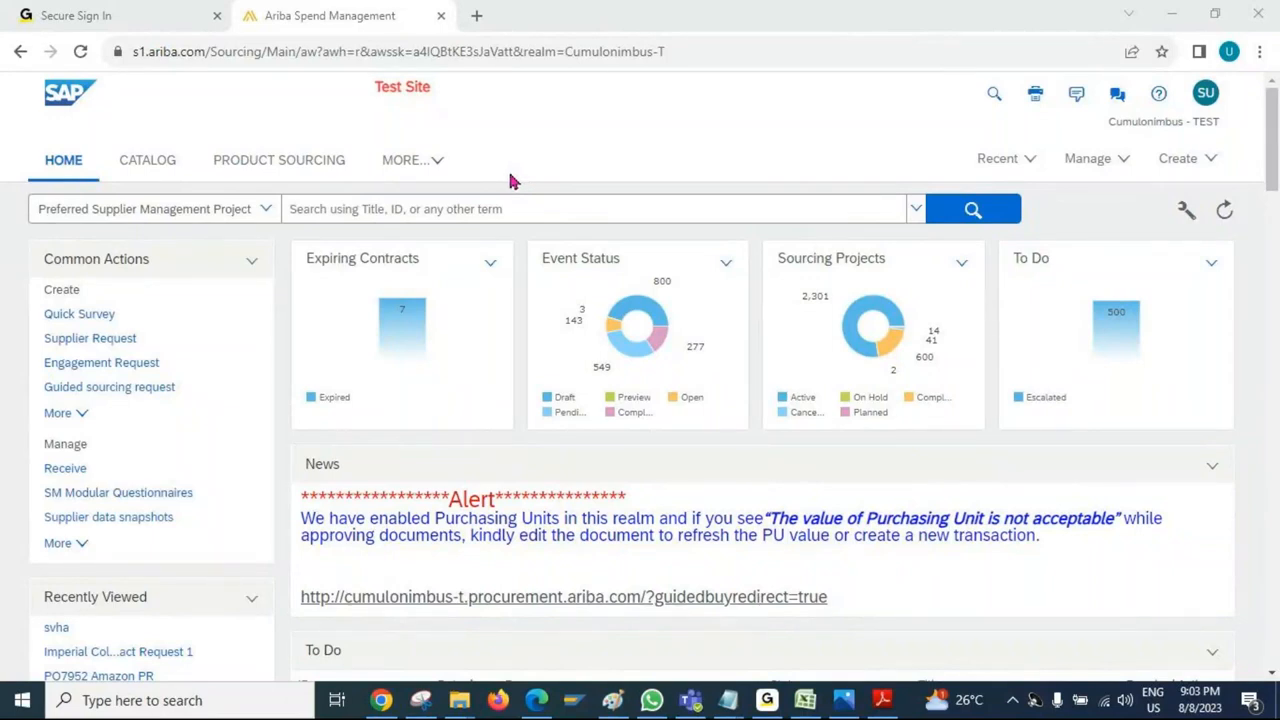
{"action": "left_click", "coordinate": [143, 175]}
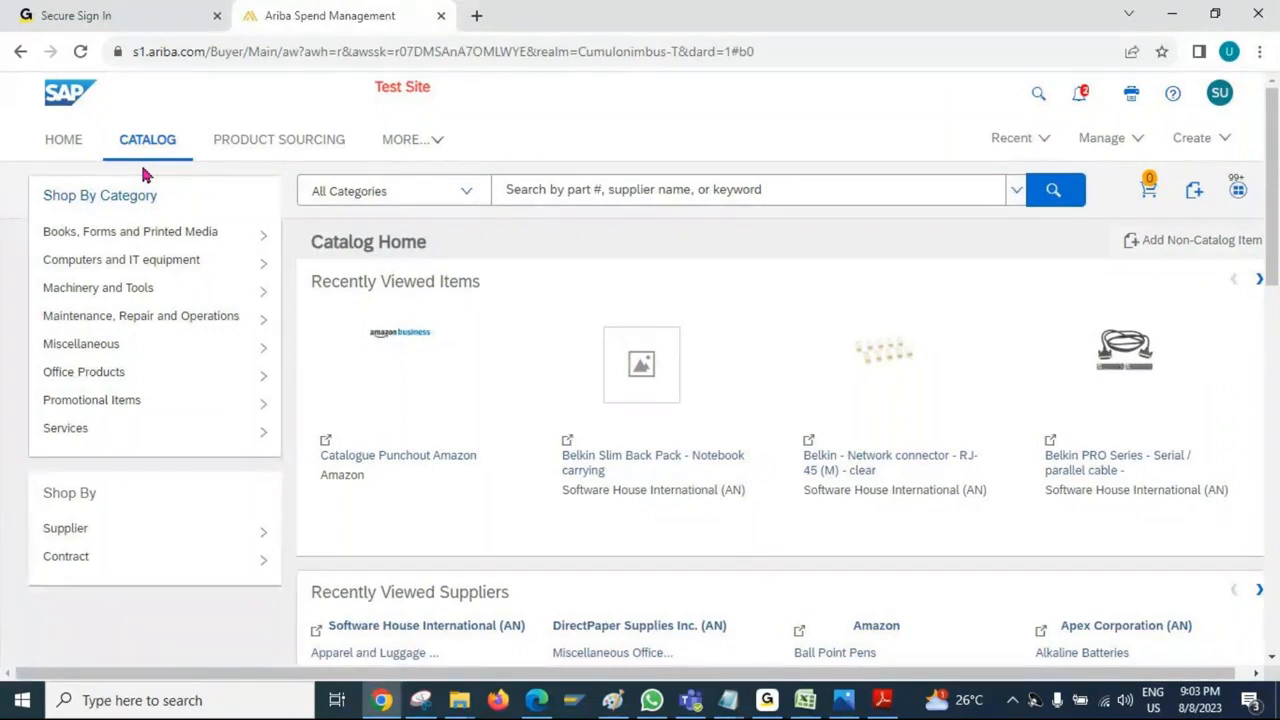
{"action": "mouse_move", "coordinate": [230, 231]}
{"action": "left_click", "coordinate": [663, 189]}
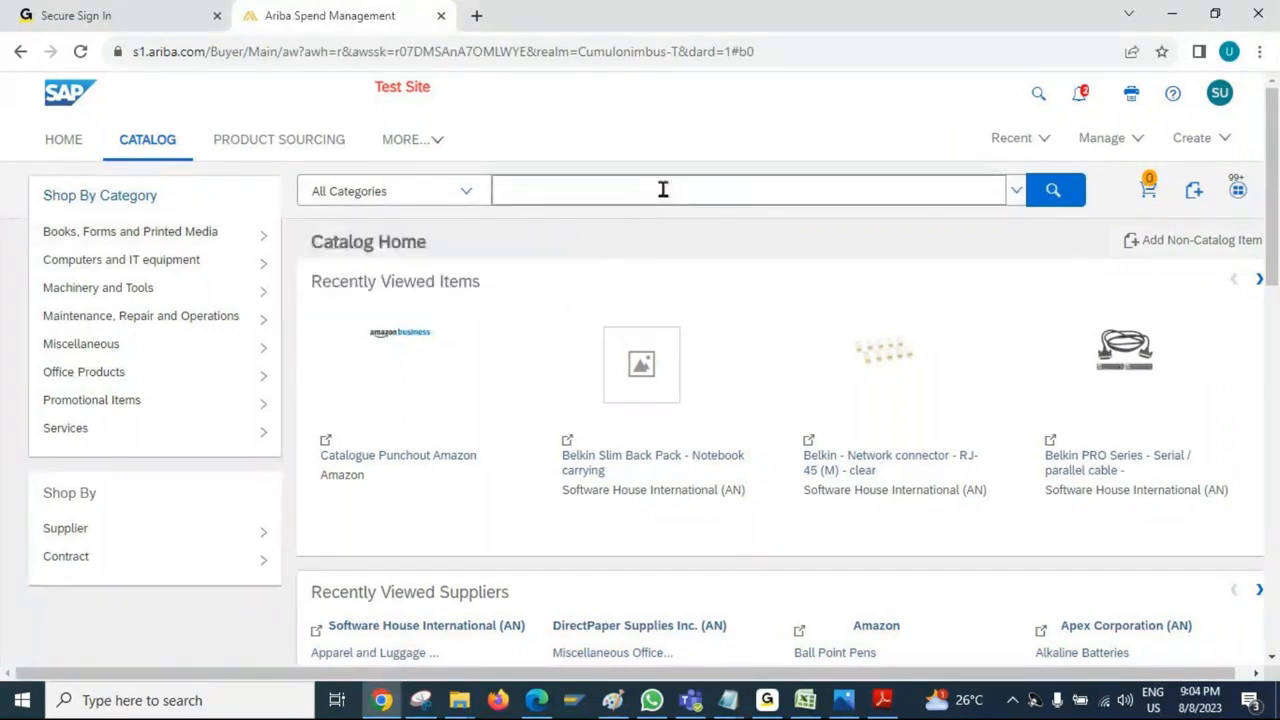
{"action": "type", "text": "laptop"}
{"action": "key", "text": "Return"}
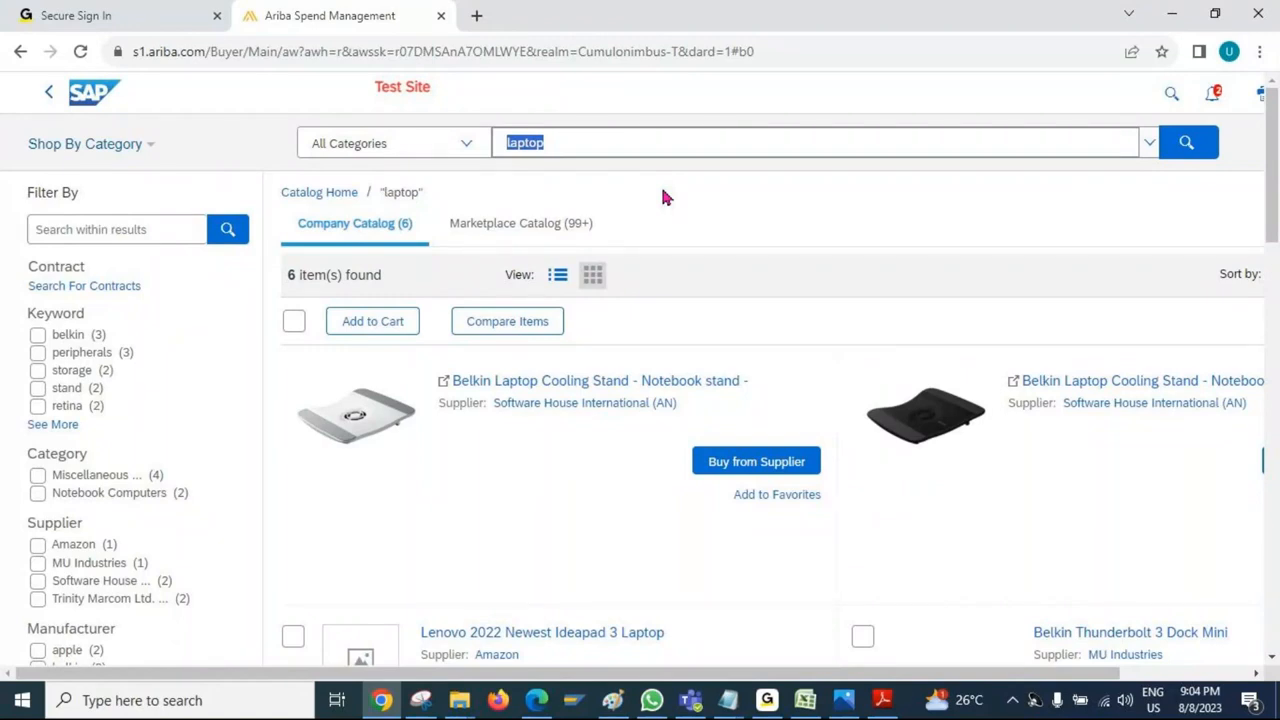
- Show the Marketplace Catalog results and open the Acer Aspire 3 A315-24P-R7VH Slim Laptop
{"action": "left_click", "coordinate": [510, 236]}
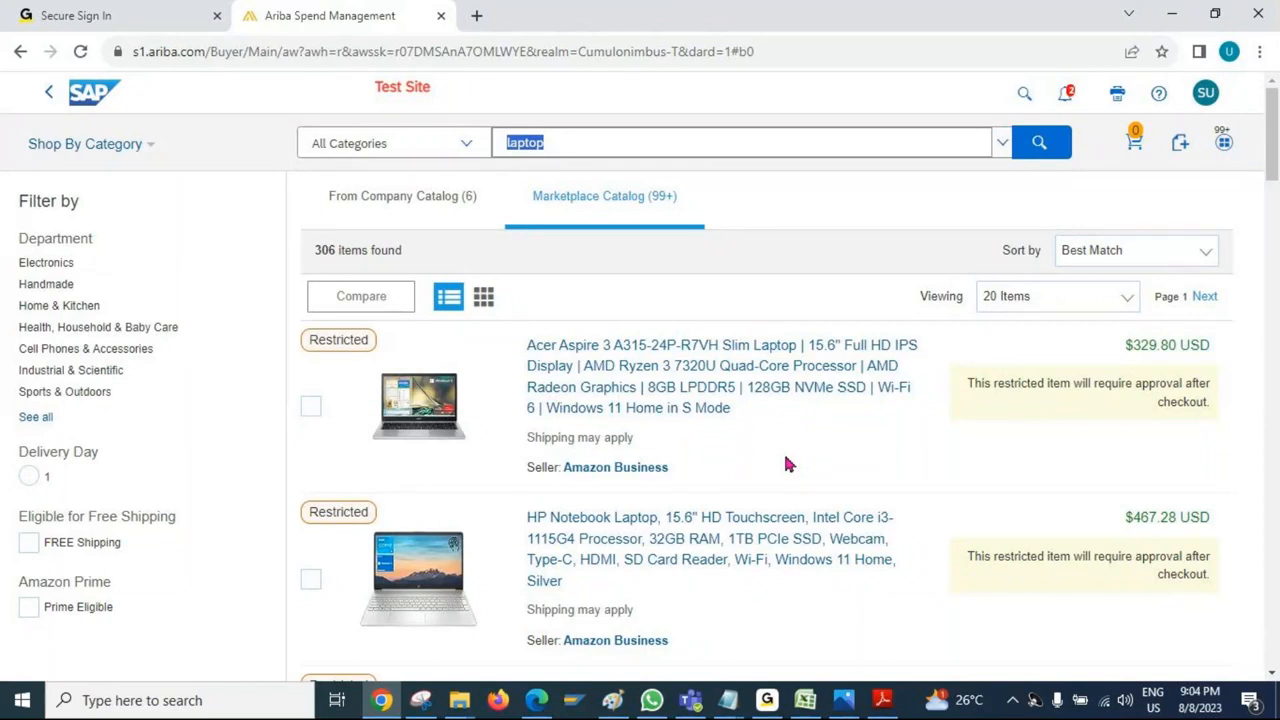
{"action": "scroll", "coordinate": [740, 441], "scroll_direction": "down", "scroll_amount": 3}
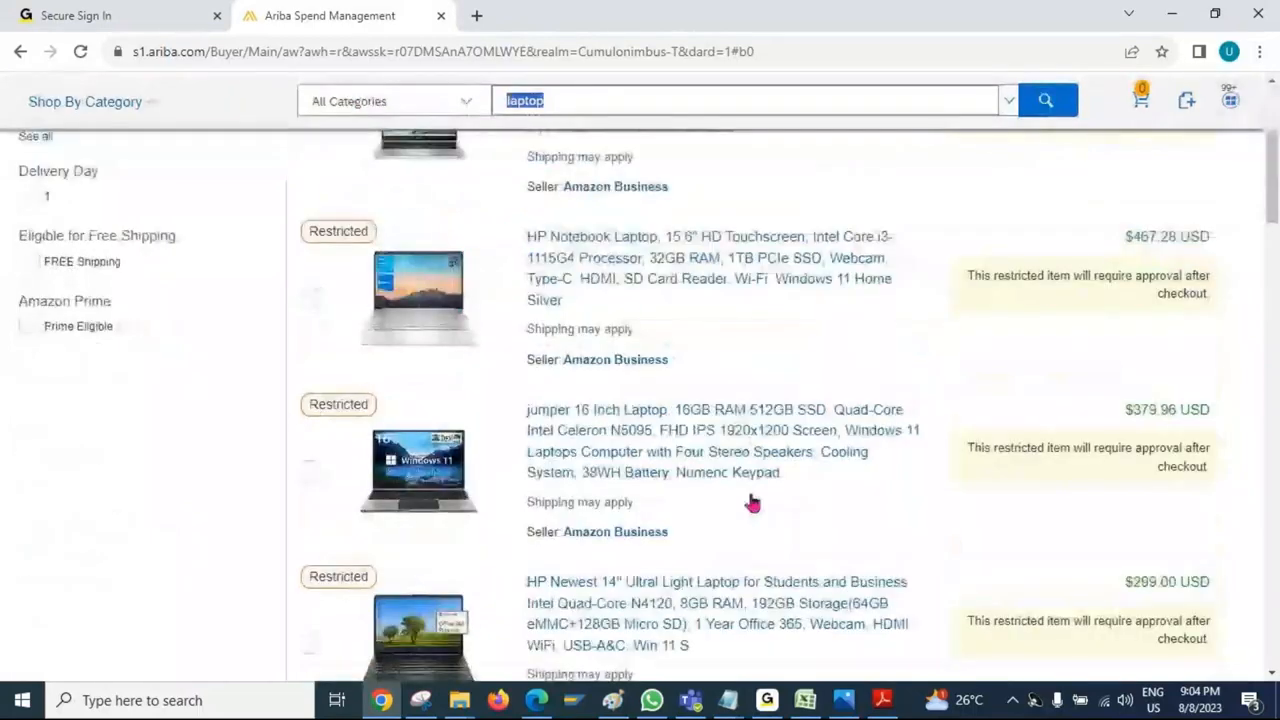
{"action": "scroll", "coordinate": [790, 546], "scroll_direction": "up", "scroll_amount": 3}
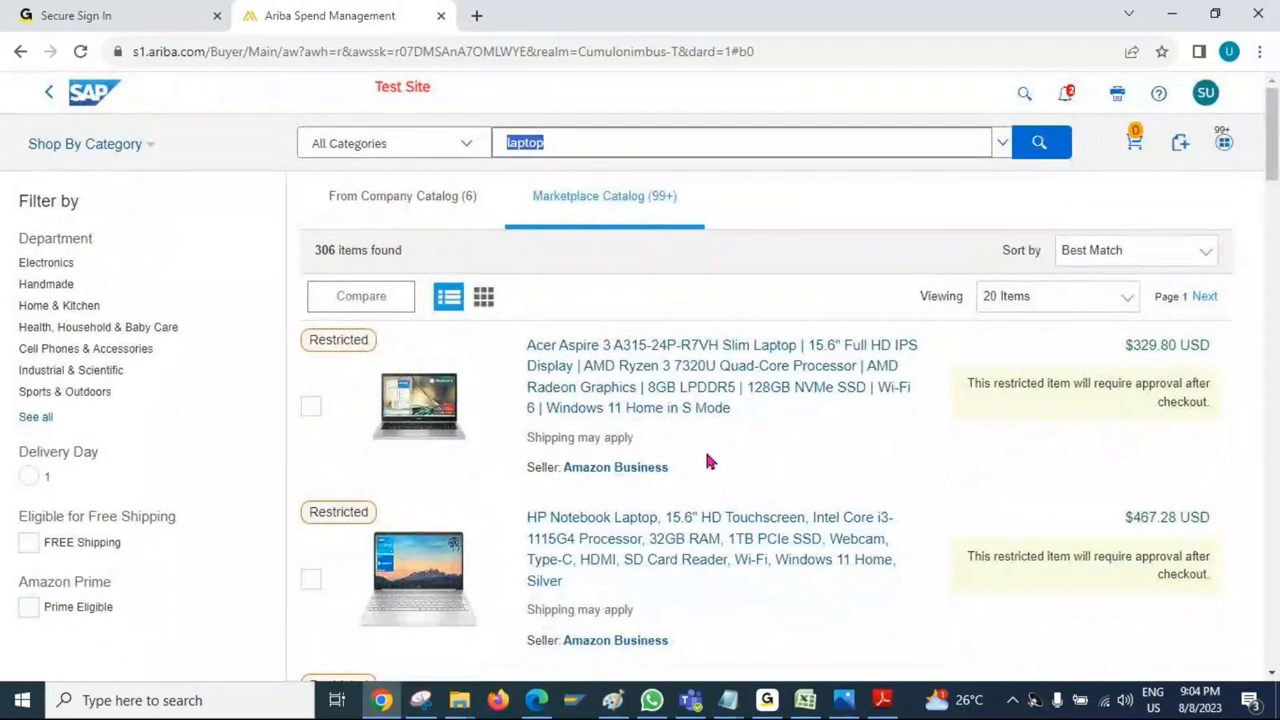
{"action": "left_click", "coordinate": [620, 365]}
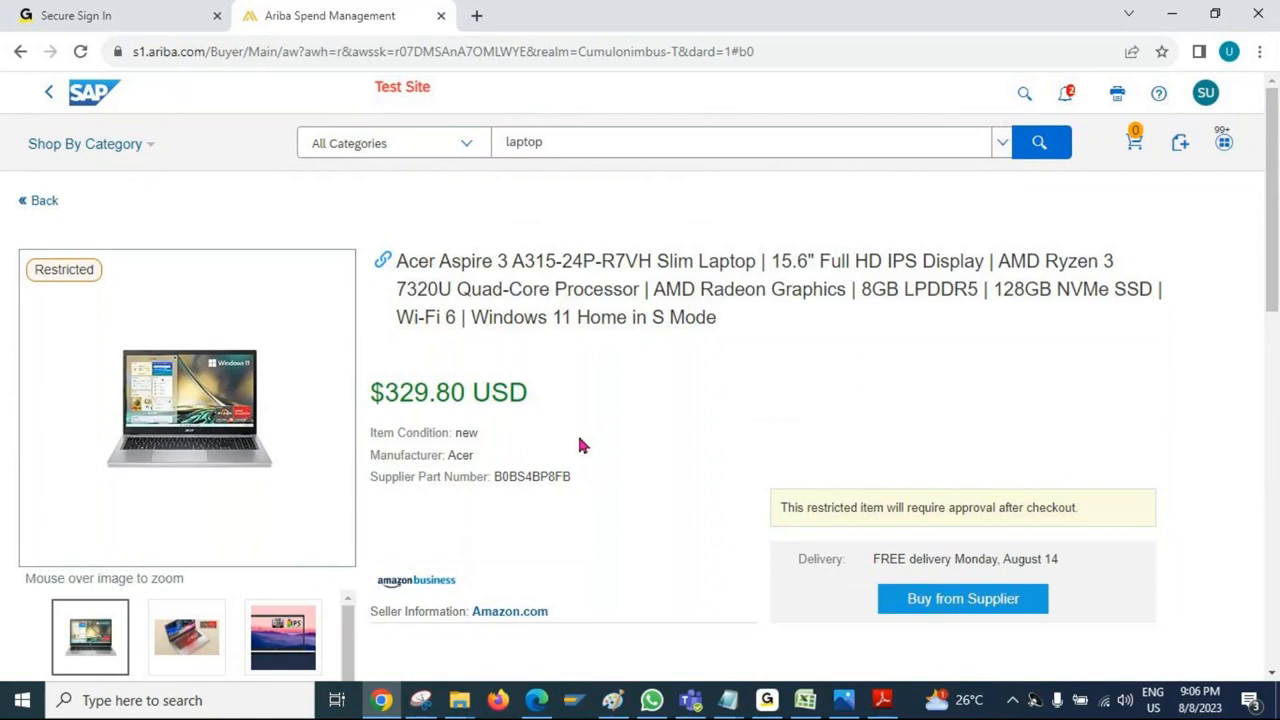
- Choose to buy the Acer laptop from the supplier and continue to the Amazon punchout session
{"action": "scroll", "coordinate": [595, 455], "scroll_direction": "down", "scroll_amount": 1}
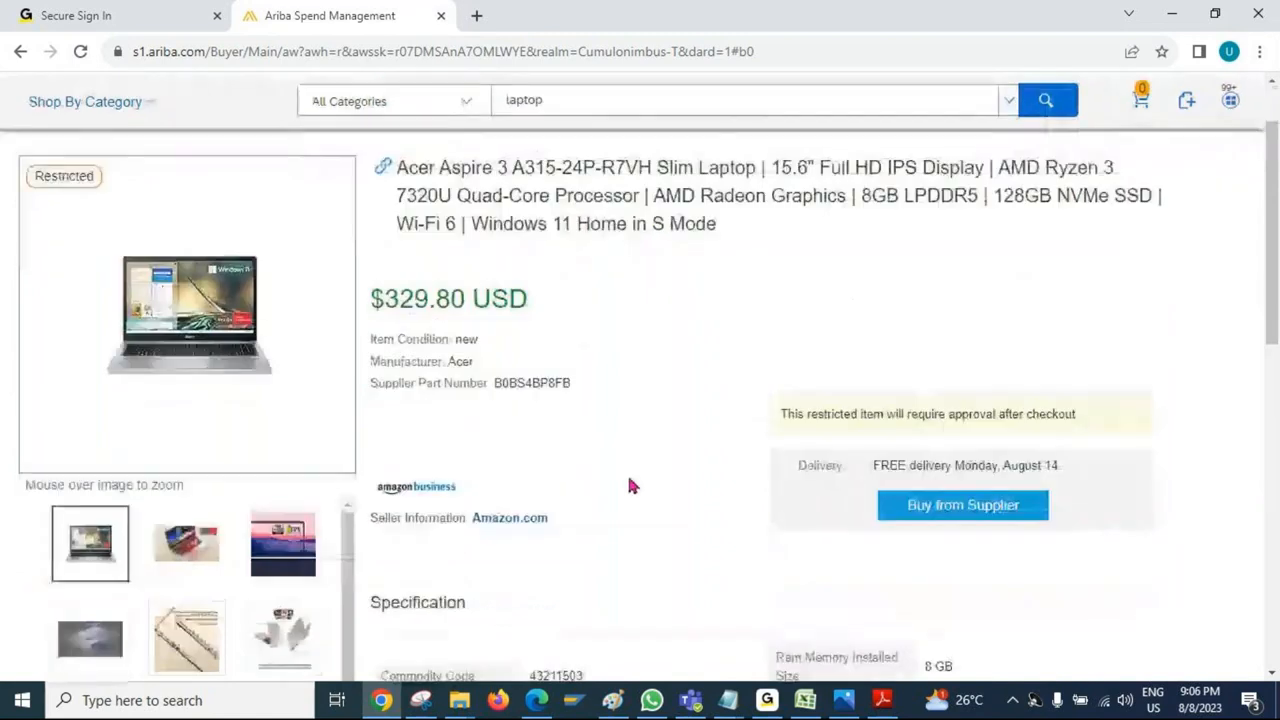
{"action": "left_click", "coordinate": [968, 508]}
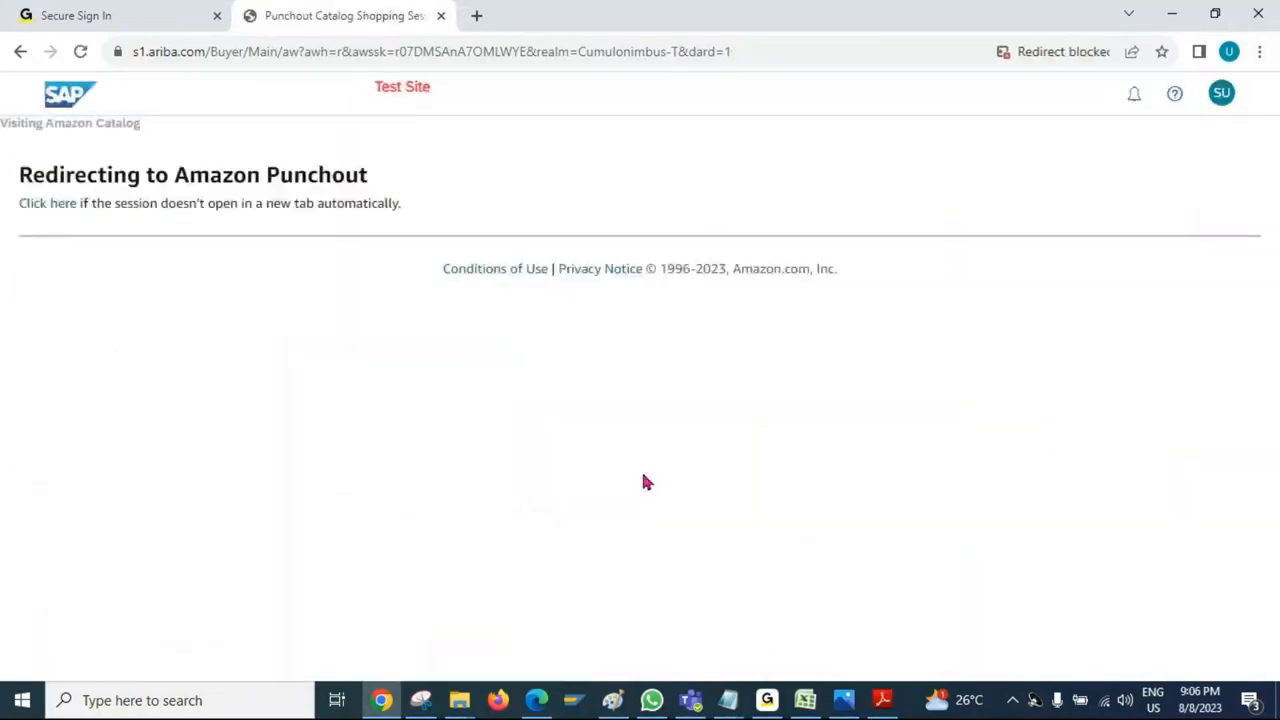
{"action": "left_click", "coordinate": [43, 206]}
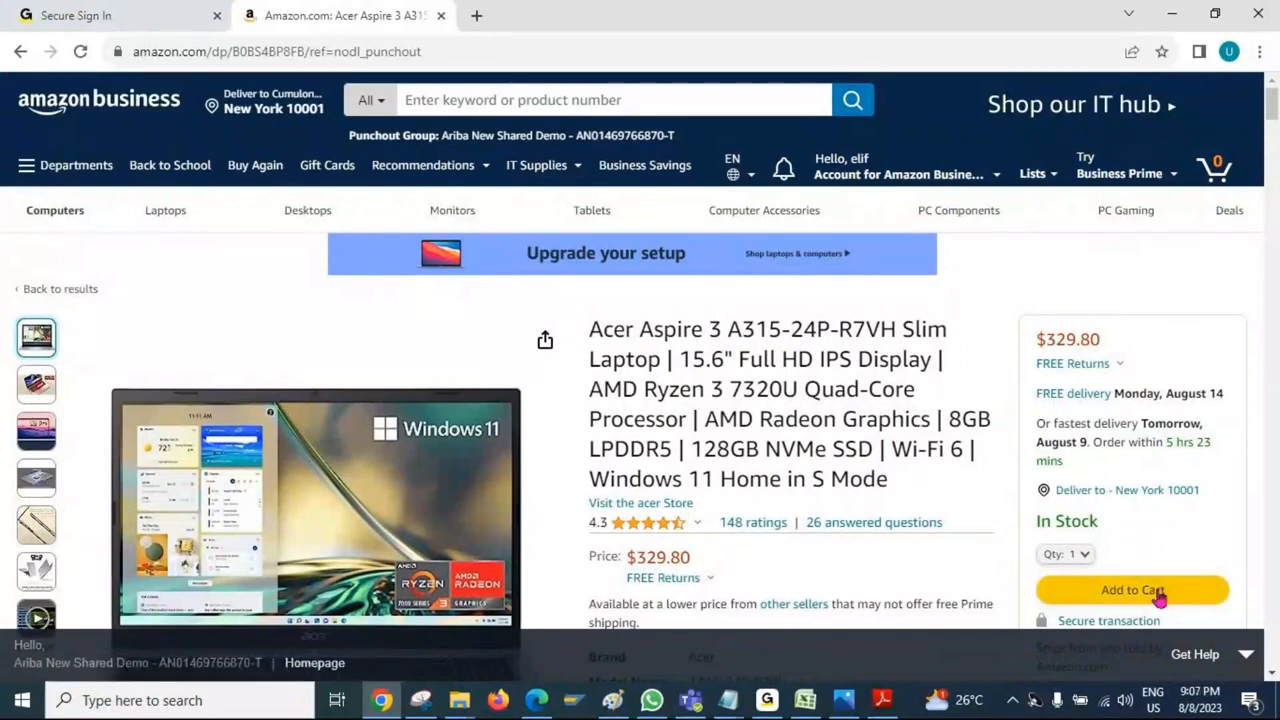
- Add one Acer Aspire 3 laptop to the Amazon cart without a protection plan
{"action": "scroll", "coordinate": [988, 460], "scroll_direction": "down", "scroll_amount": 3}
{"action": "scroll", "coordinate": [993, 475], "scroll_direction": "down", "scroll_amount": 3}
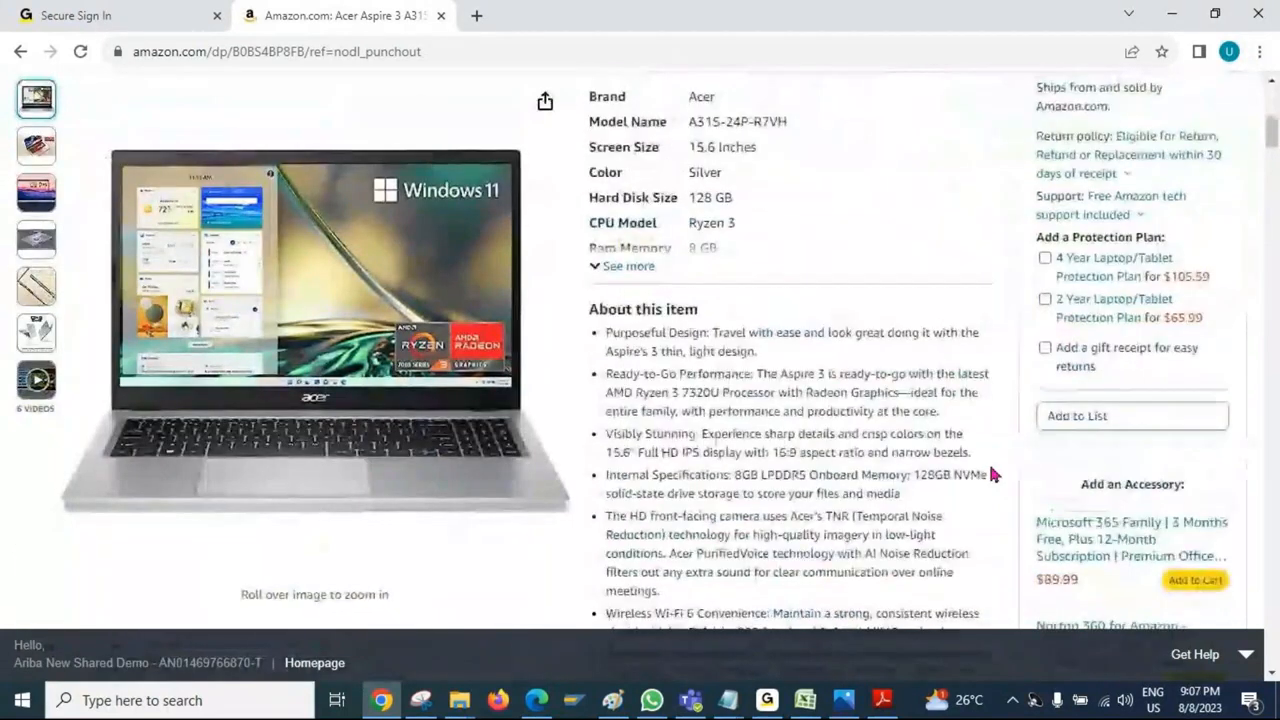
{"action": "scroll", "coordinate": [993, 475], "scroll_direction": "up", "scroll_amount": 5}
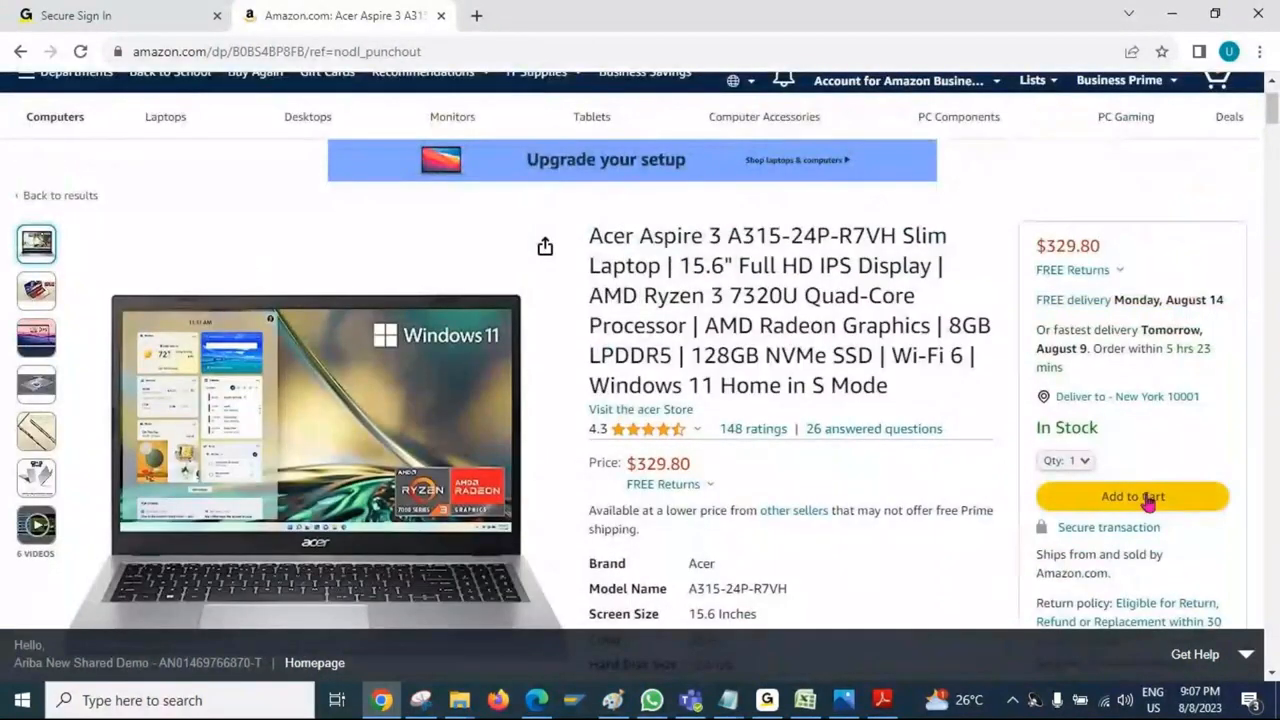
{"action": "left_click", "coordinate": [1156, 497]}
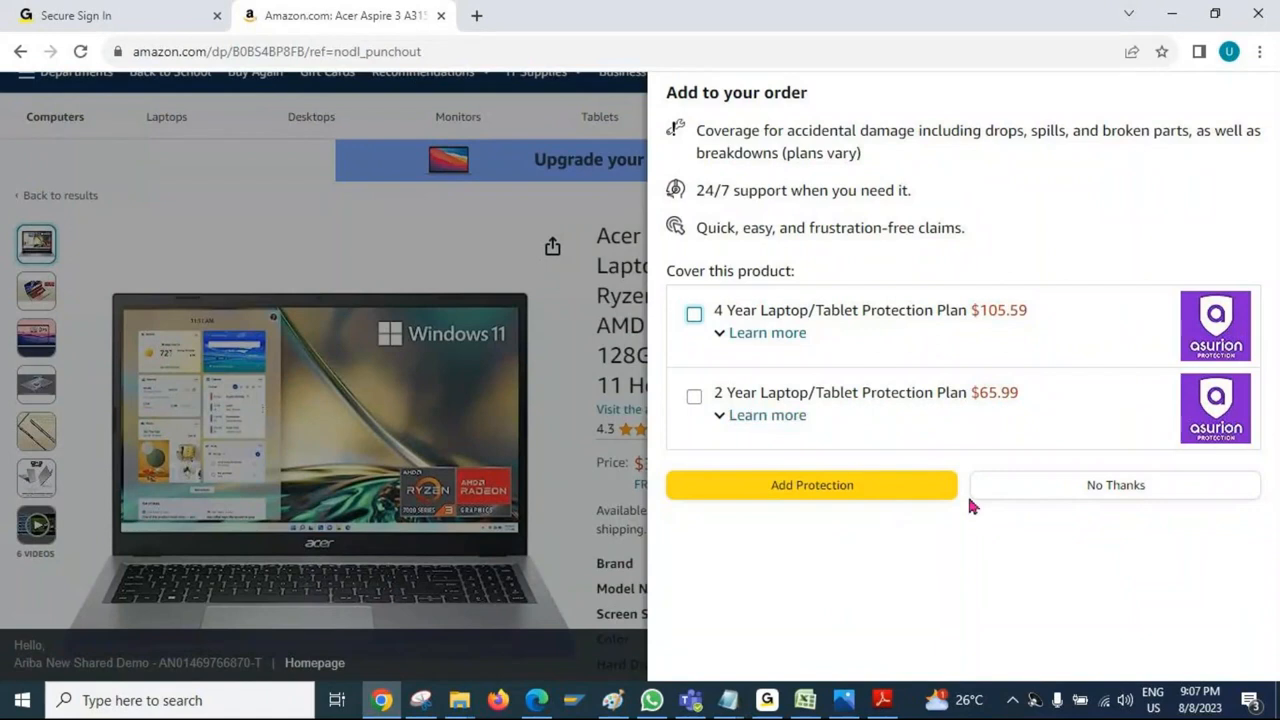
{"action": "left_click", "coordinate": [1043, 492]}
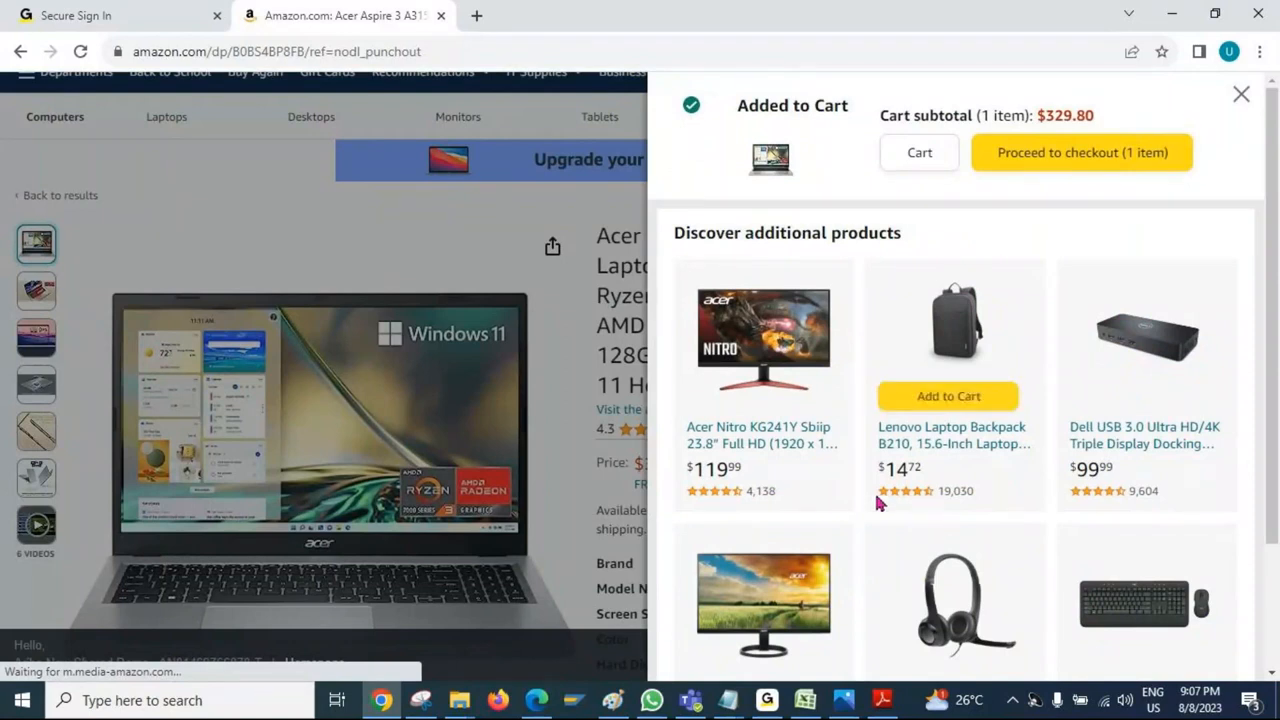
- Proceed to the Amazon checkout and use the organization's debit card as the payment method
{"action": "left_click", "coordinate": [1063, 168]}
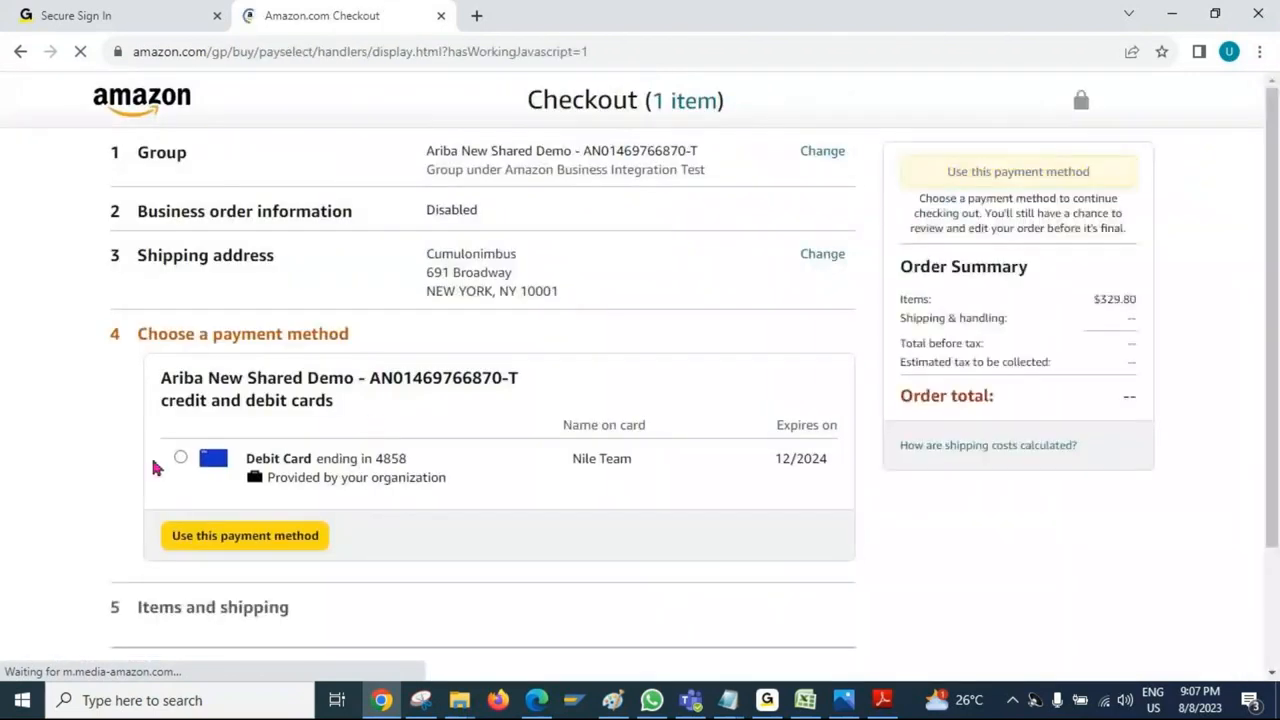
{"action": "left_click", "coordinate": [180, 457]}
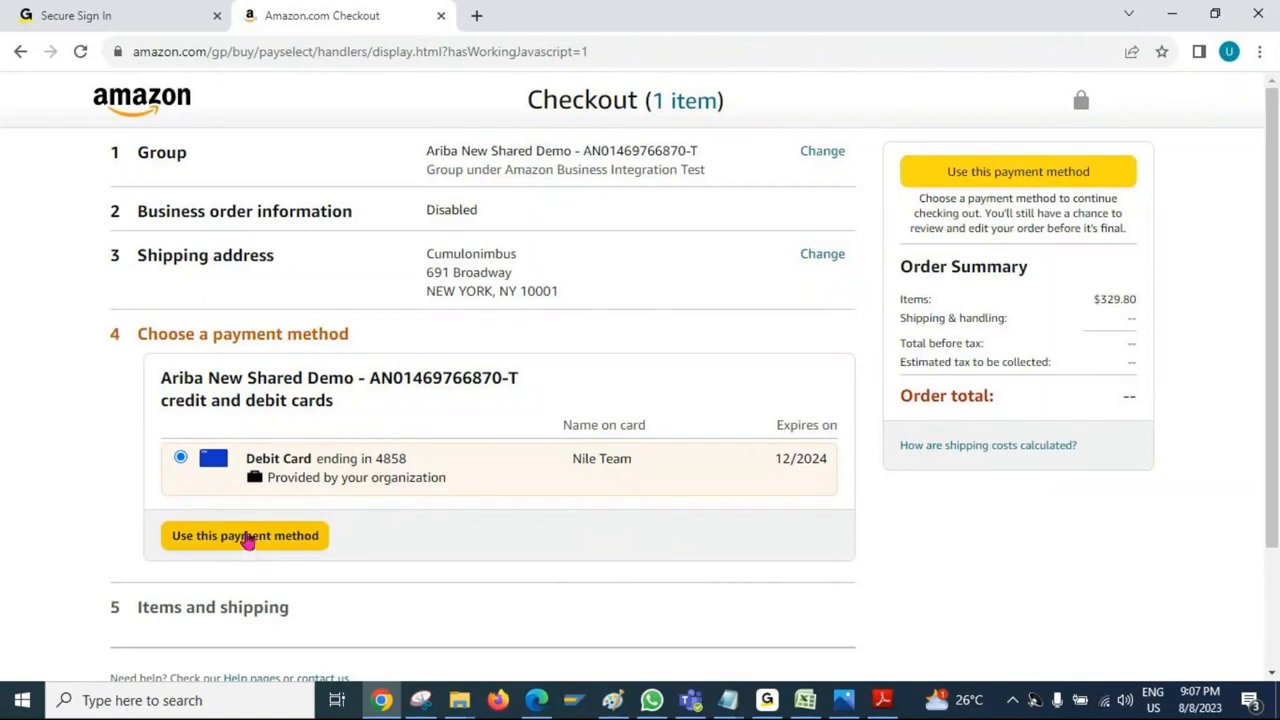
{"action": "left_click", "coordinate": [957, 177]}
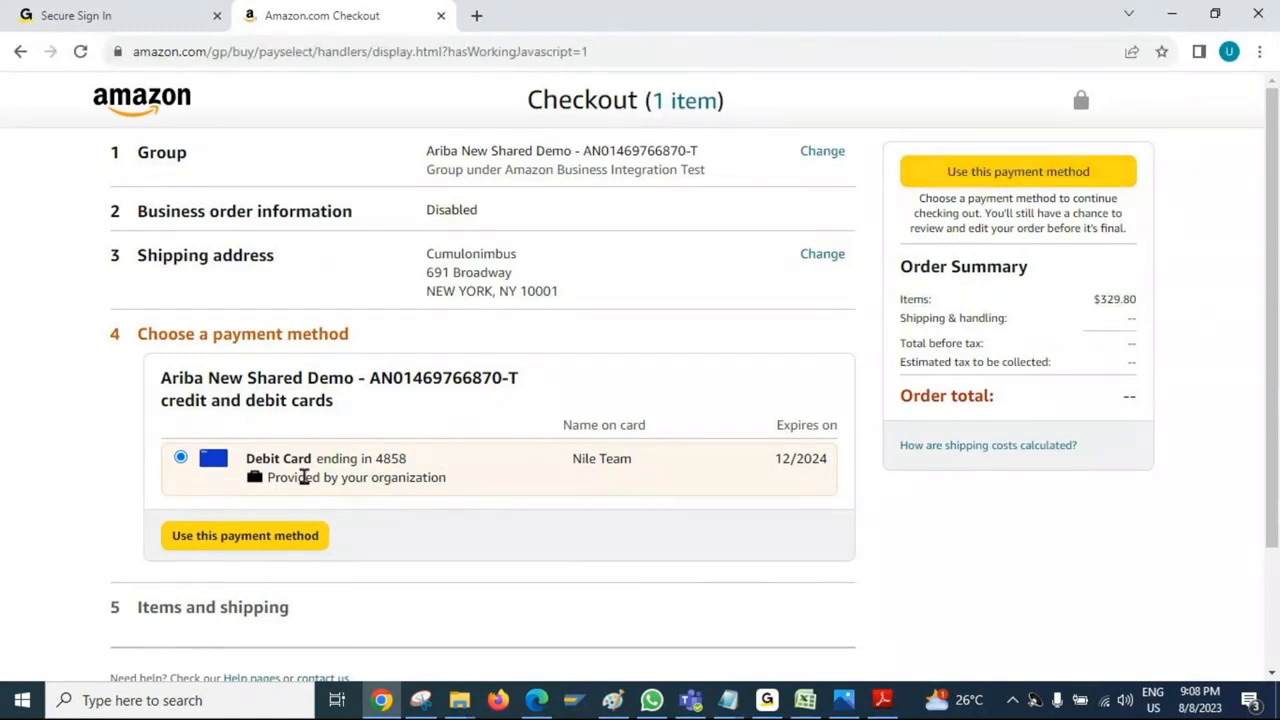
{"action": "left_click", "coordinate": [258, 545]}
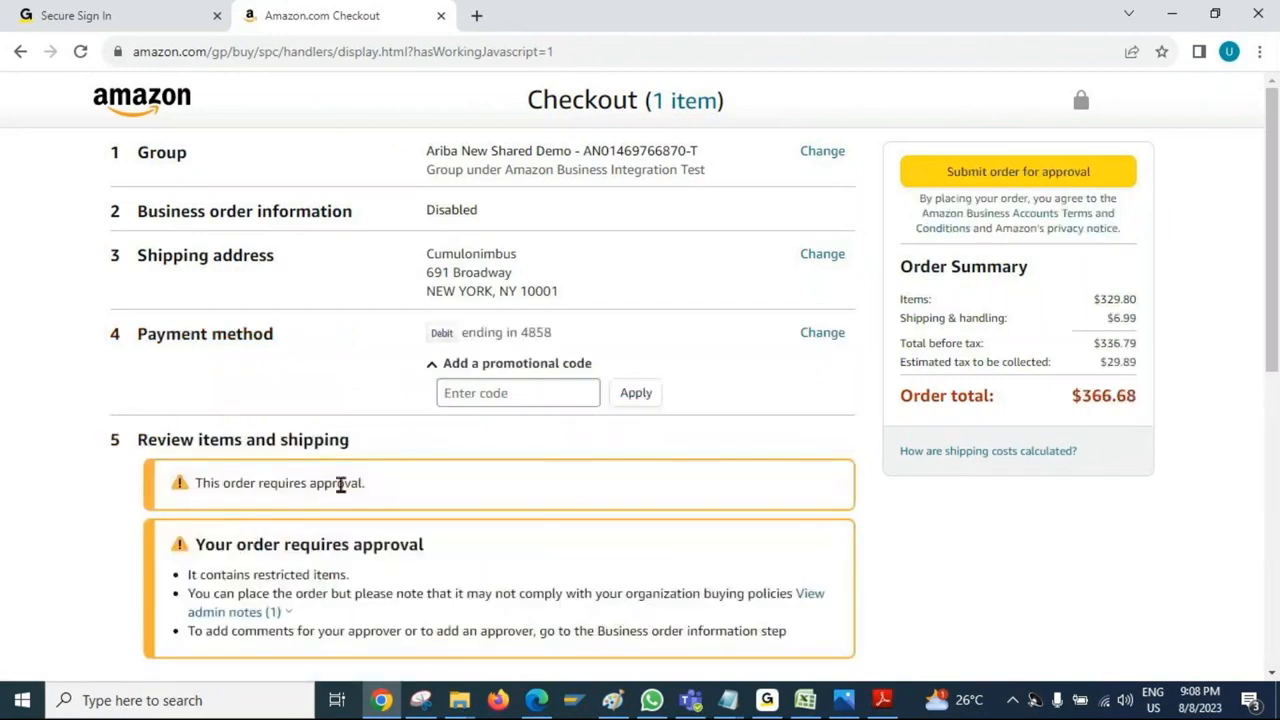
- Submit the Amazon order for approval and proceed to checkout with the cart returned to Ariba
{"action": "scroll", "coordinate": [341, 485], "scroll_direction": "down", "scroll_amount": 3}
{"action": "scroll", "coordinate": [342, 487], "scroll_direction": "up", "scroll_amount": 3}
{"action": "left_click", "coordinate": [958, 178]}
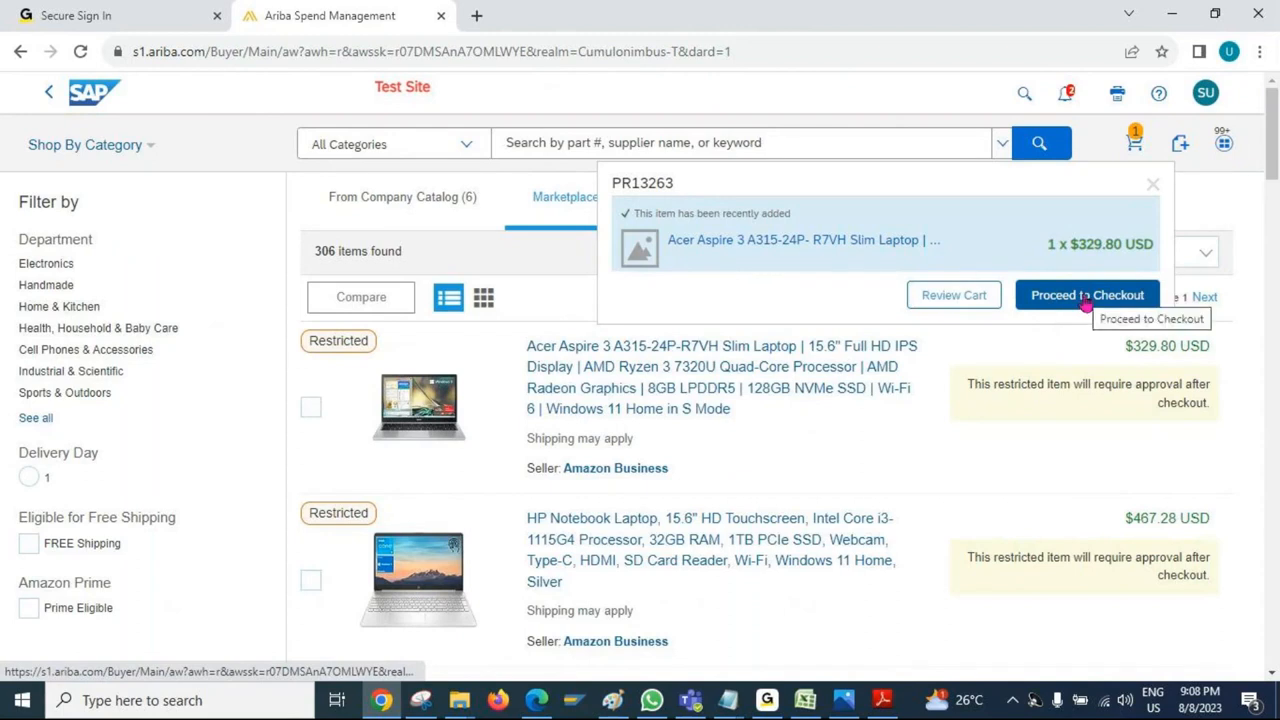
{"action": "left_click", "coordinate": [1086, 302]}
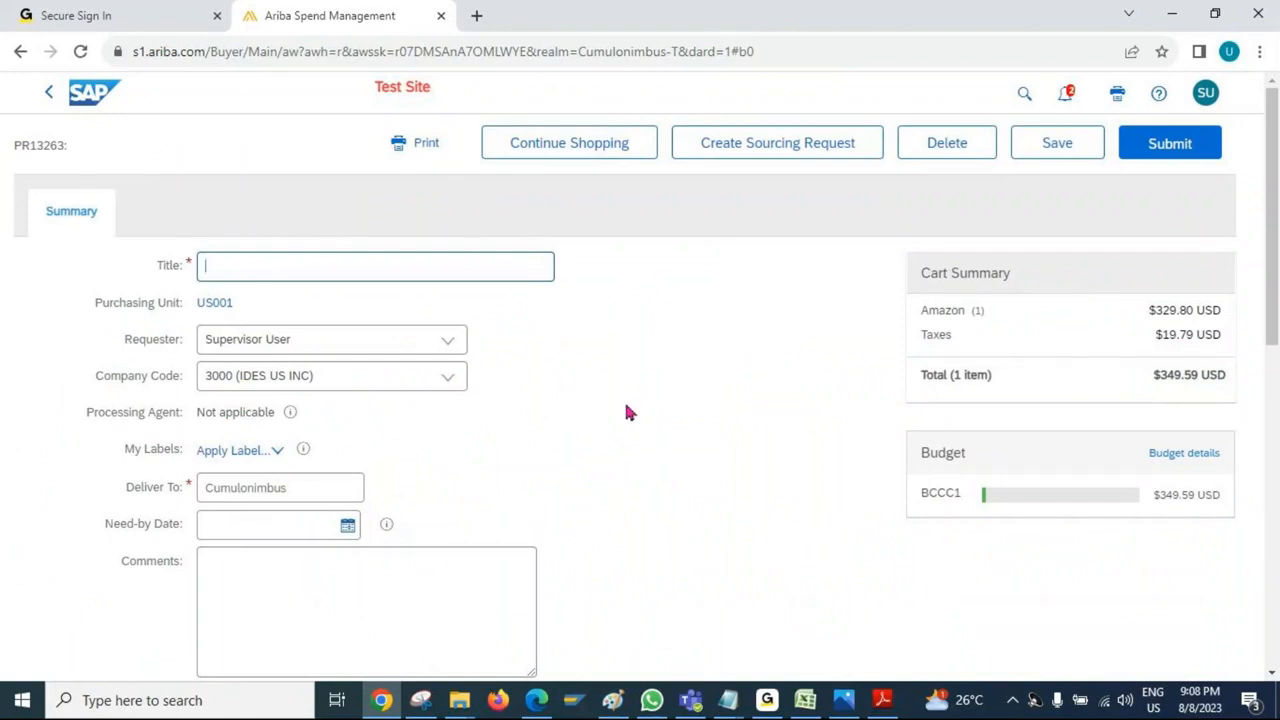
- Title the requisition "Lappy PR" and set its need-by date to Thu, 10 Aug, 2023
{"action": "left_click", "coordinate": [286, 264]}
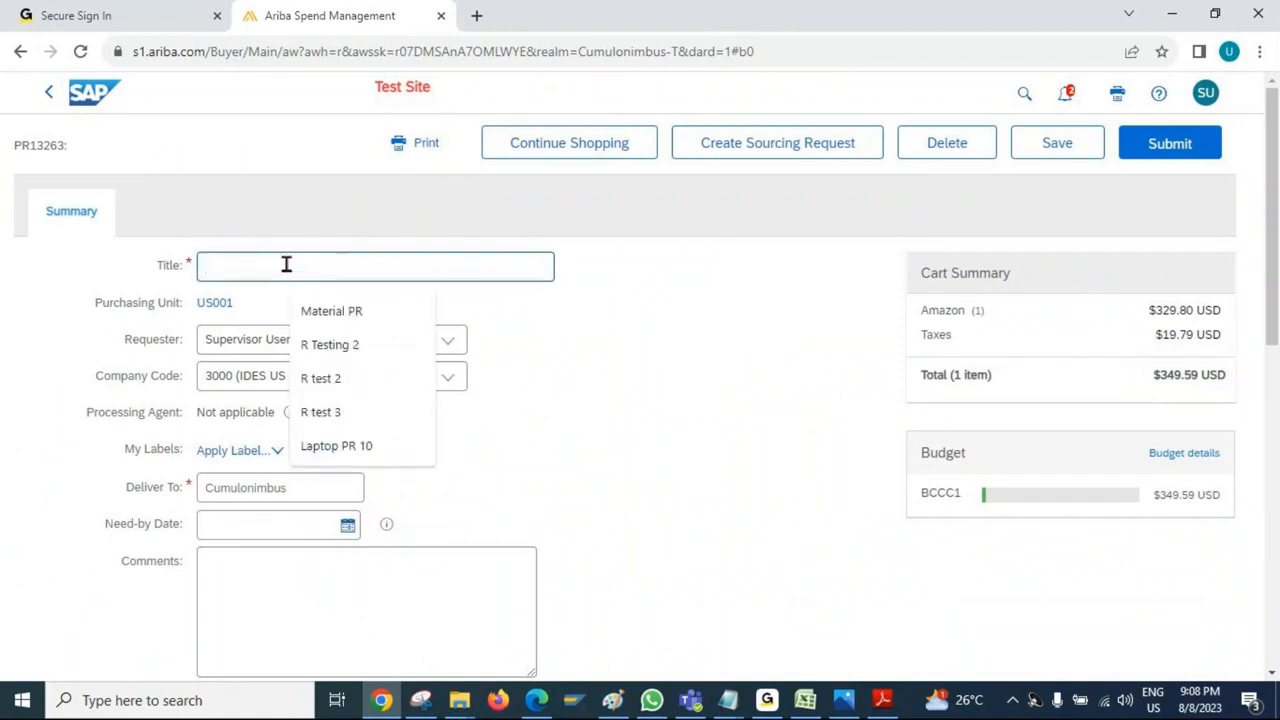
{"action": "type", "text": "Lapp"}
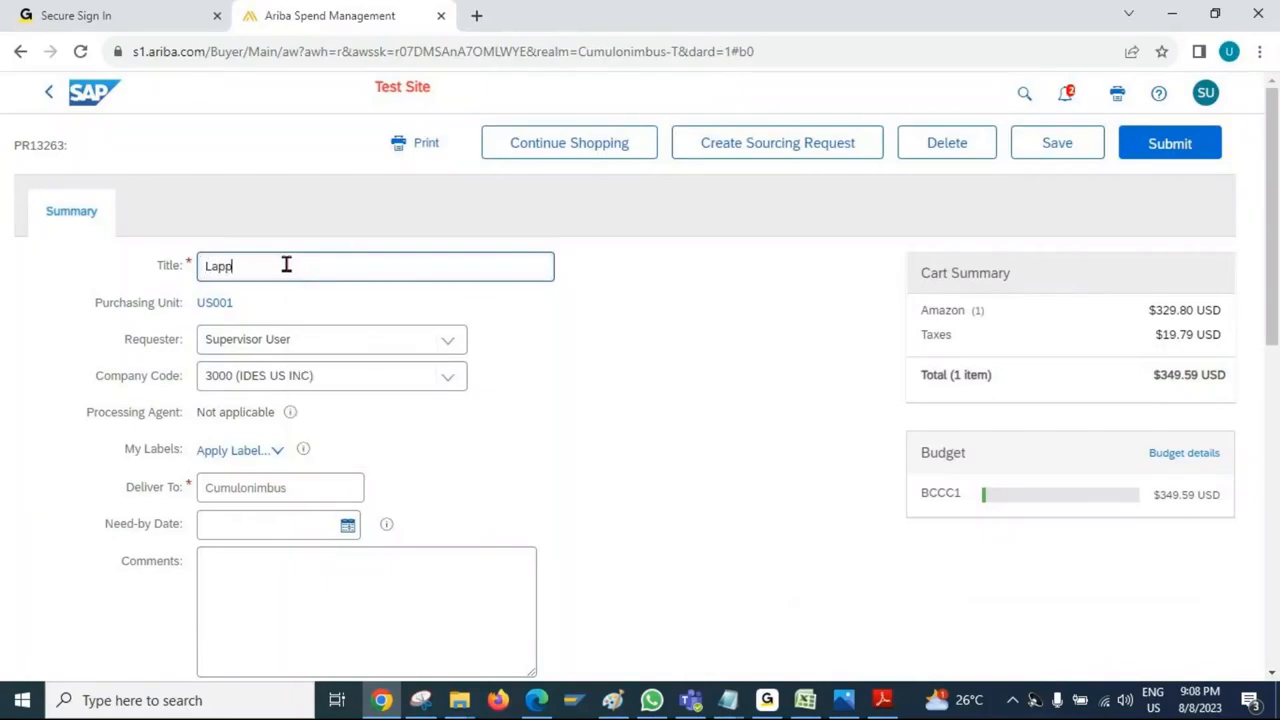
{"action": "type", "text": "y PR"}
{"action": "left_click", "coordinate": [348, 527]}
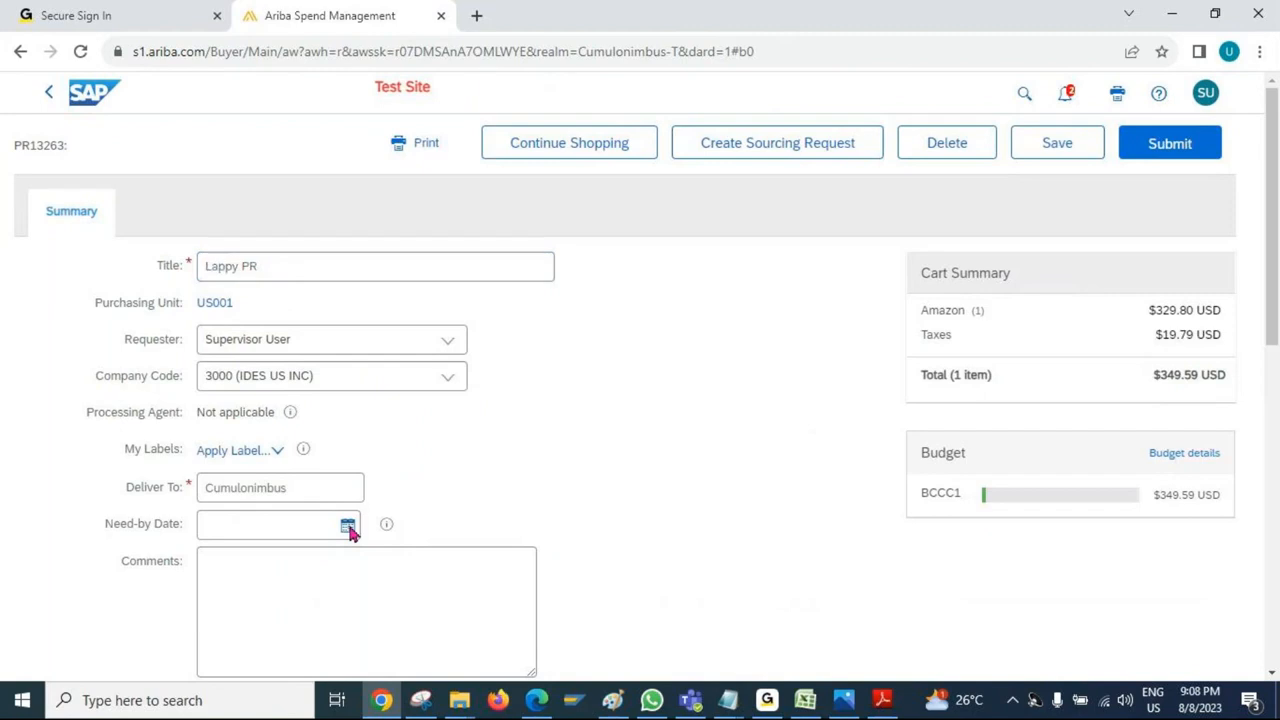
{"action": "left_click", "coordinate": [316, 410]}
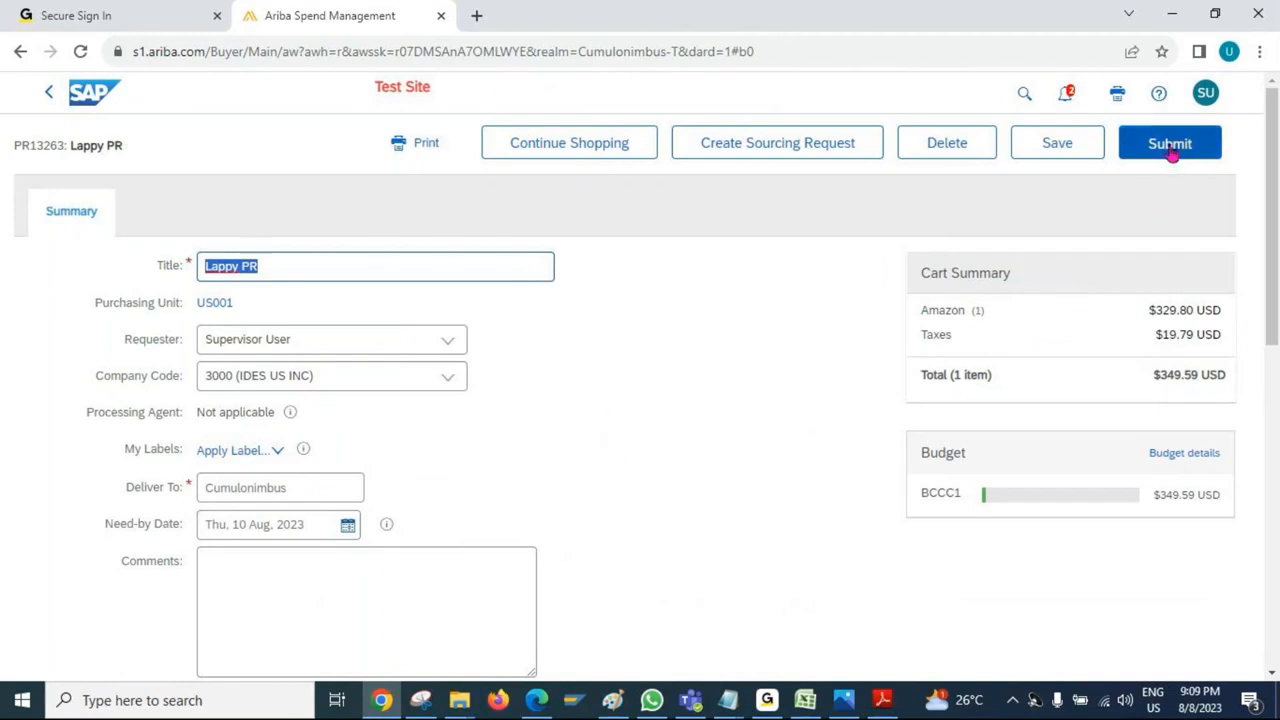
- Review the requisition's line item, comments field and Visible to Supplier option
{"action": "scroll", "coordinate": [730, 485], "scroll_direction": "down", "scroll_amount": 5}
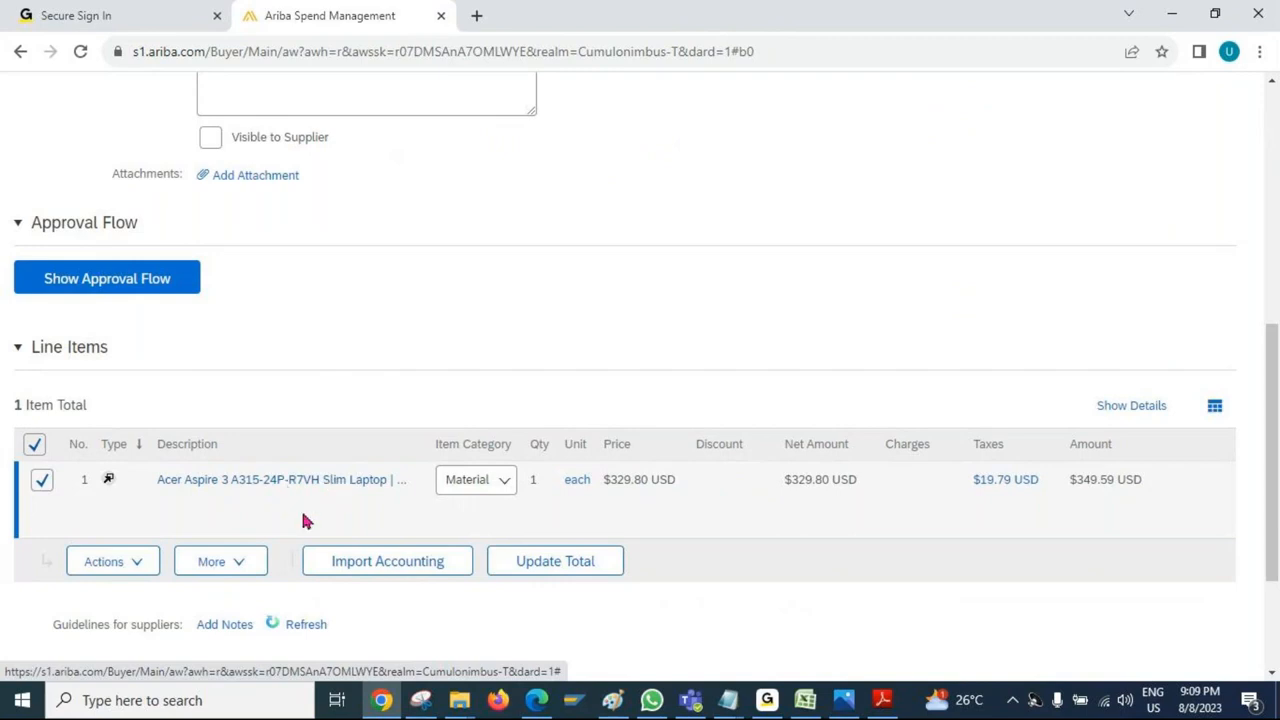
{"action": "scroll", "coordinate": [784, 418], "scroll_direction": "up", "scroll_amount": 5}
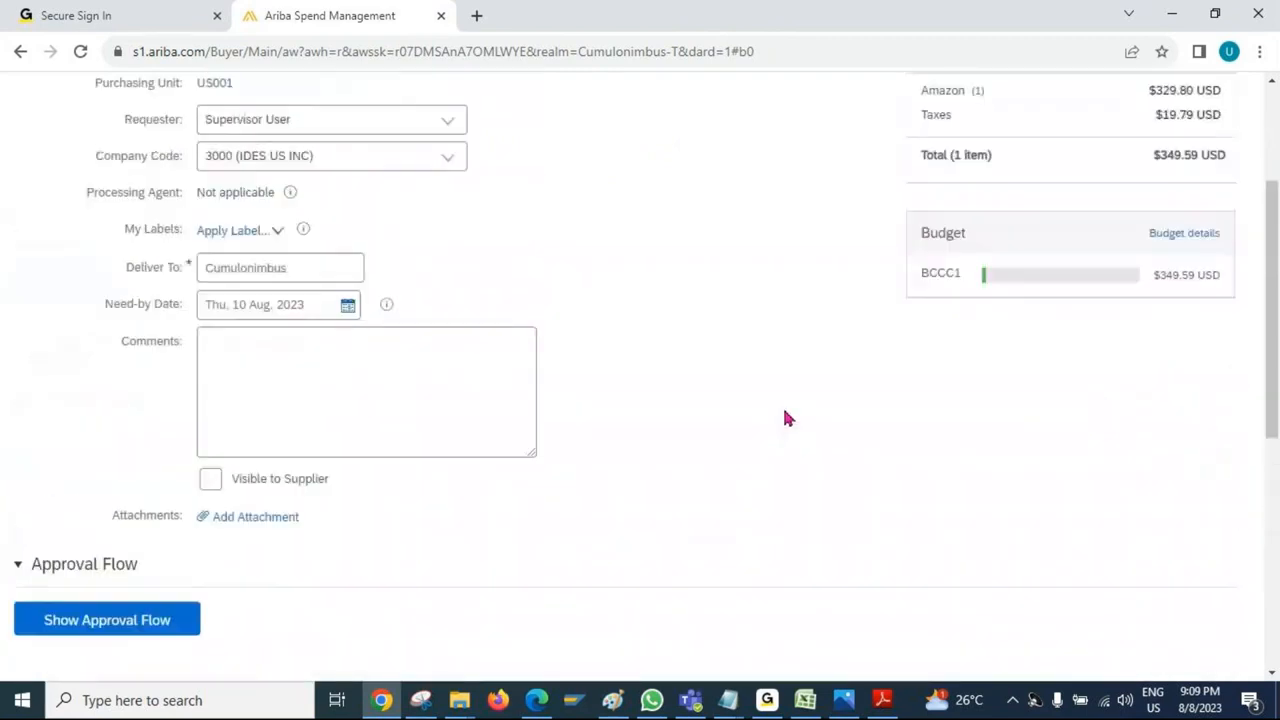
{"action": "scroll", "coordinate": [725, 403], "scroll_direction": "up", "scroll_amount": 1}
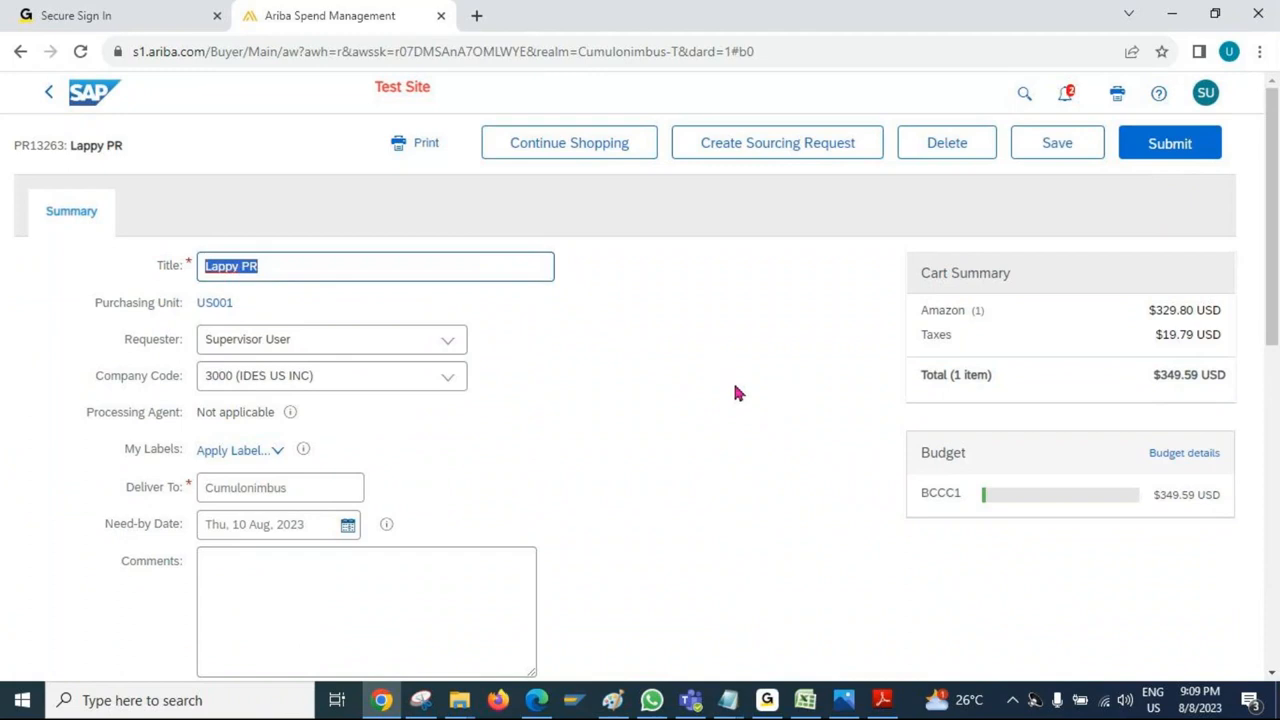
{"action": "scroll", "coordinate": [735, 393], "scroll_direction": "down", "scroll_amount": 2}
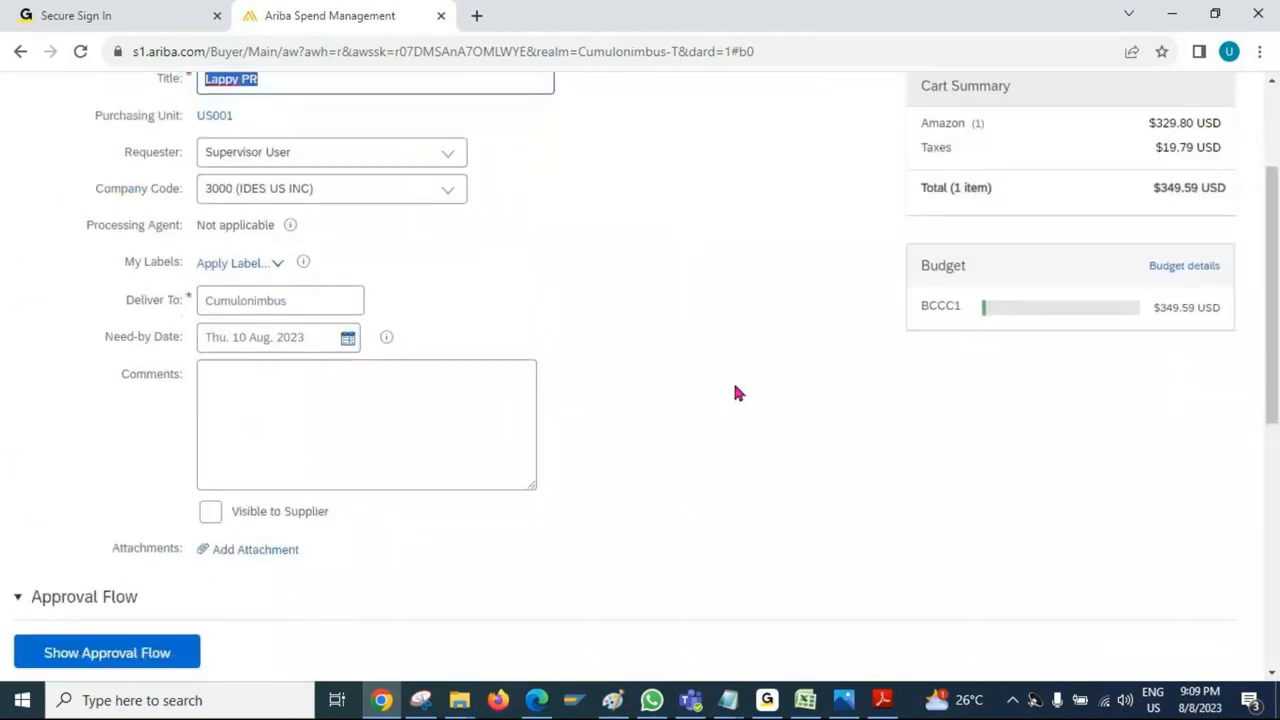
{"action": "left_click_drag", "start_coordinate": [137, 374], "coordinate": [244, 415]}
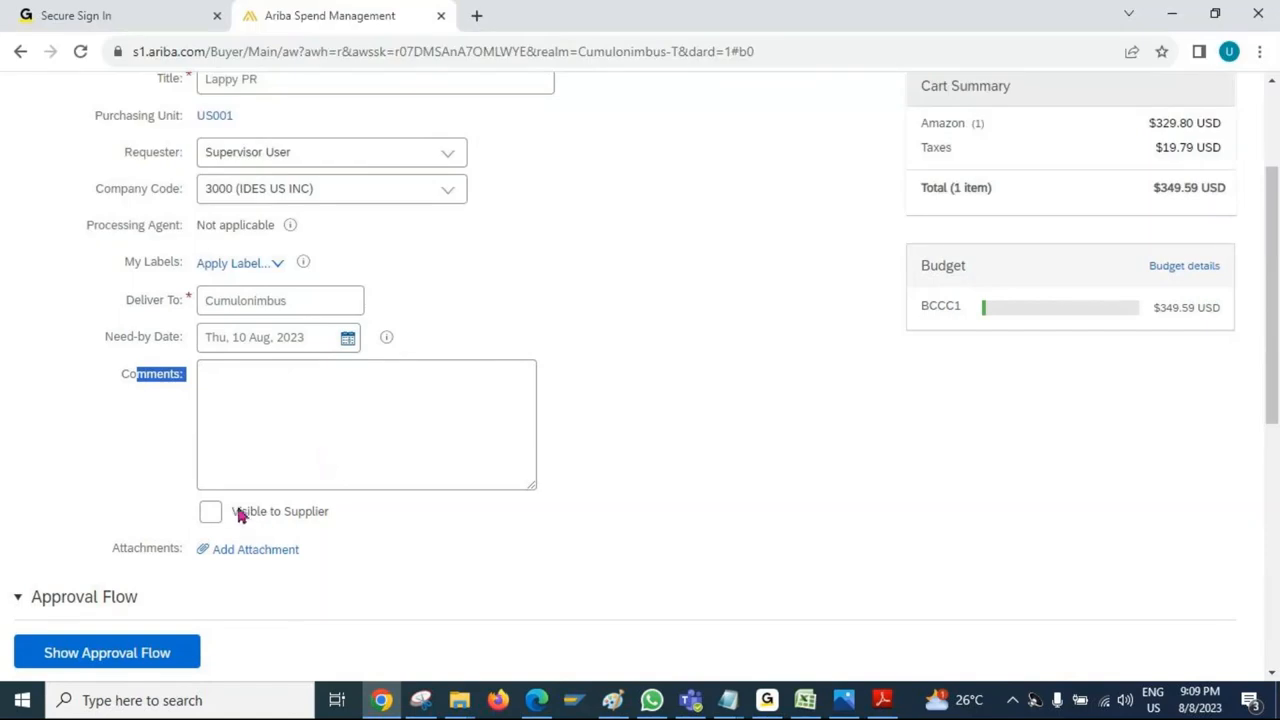
{"action": "left_click_drag", "start_coordinate": [238, 514], "coordinate": [329, 517]}
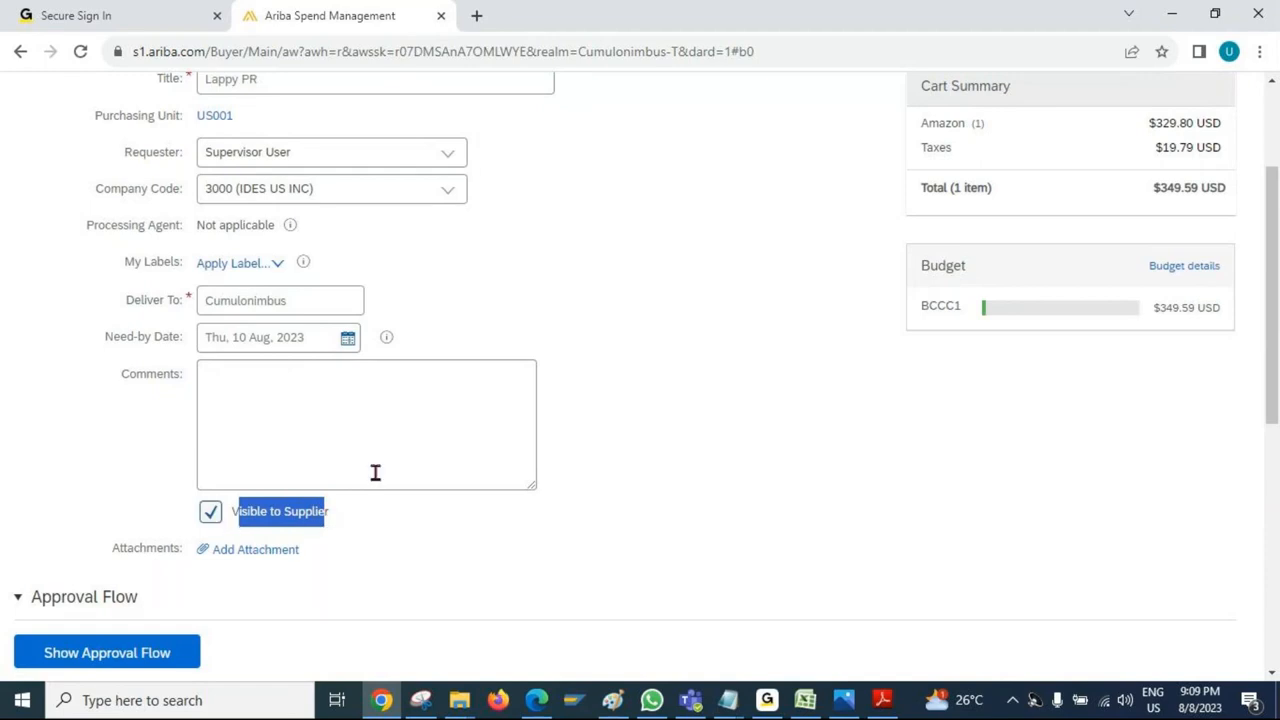
{"action": "left_click", "coordinate": [210, 520]}
{"action": "left_click", "coordinate": [230, 518]}
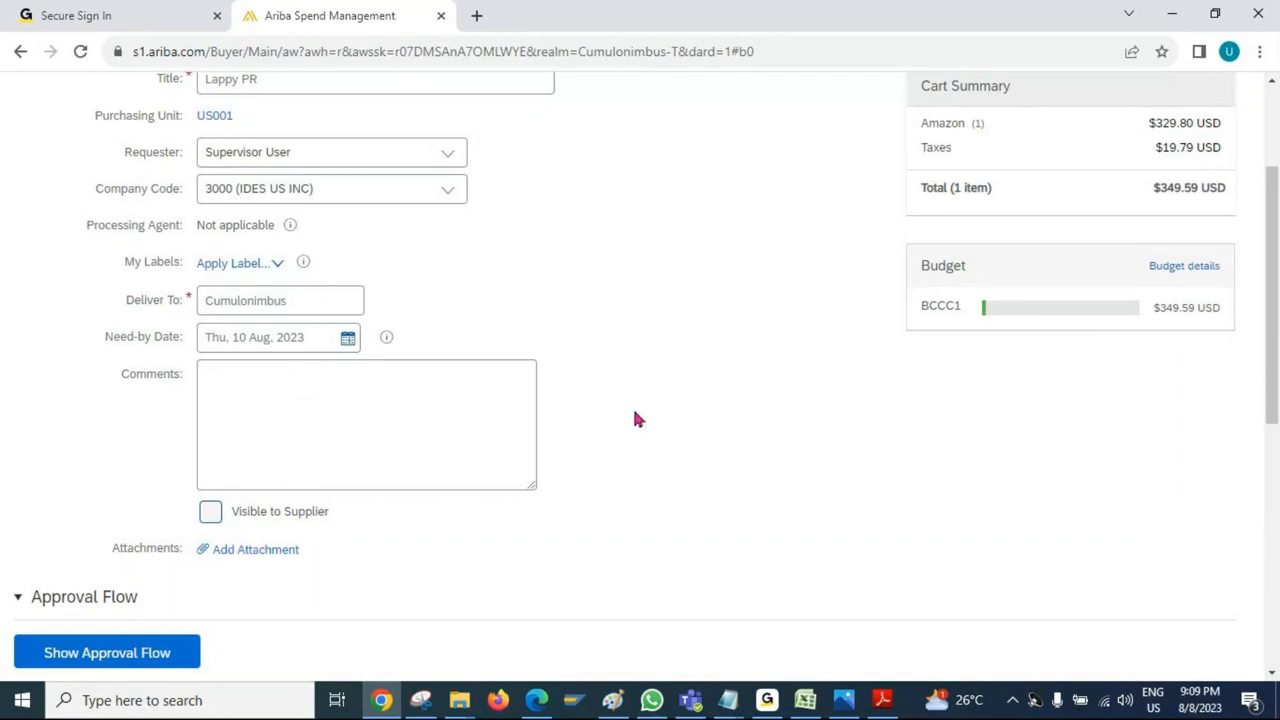
- Submit the requisition and open its list of orders
{"action": "scroll", "coordinate": [634, 420], "scroll_direction": "up", "scroll_amount": 3}
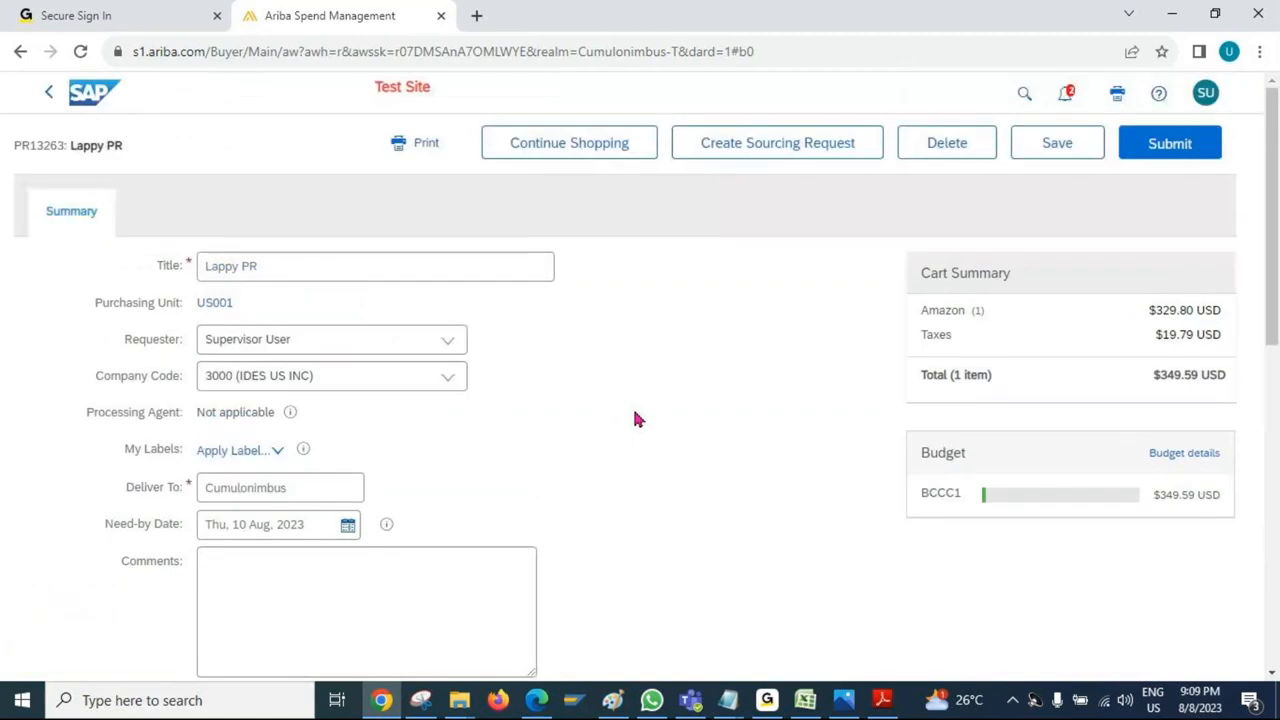
{"action": "left_click", "coordinate": [1166, 158]}
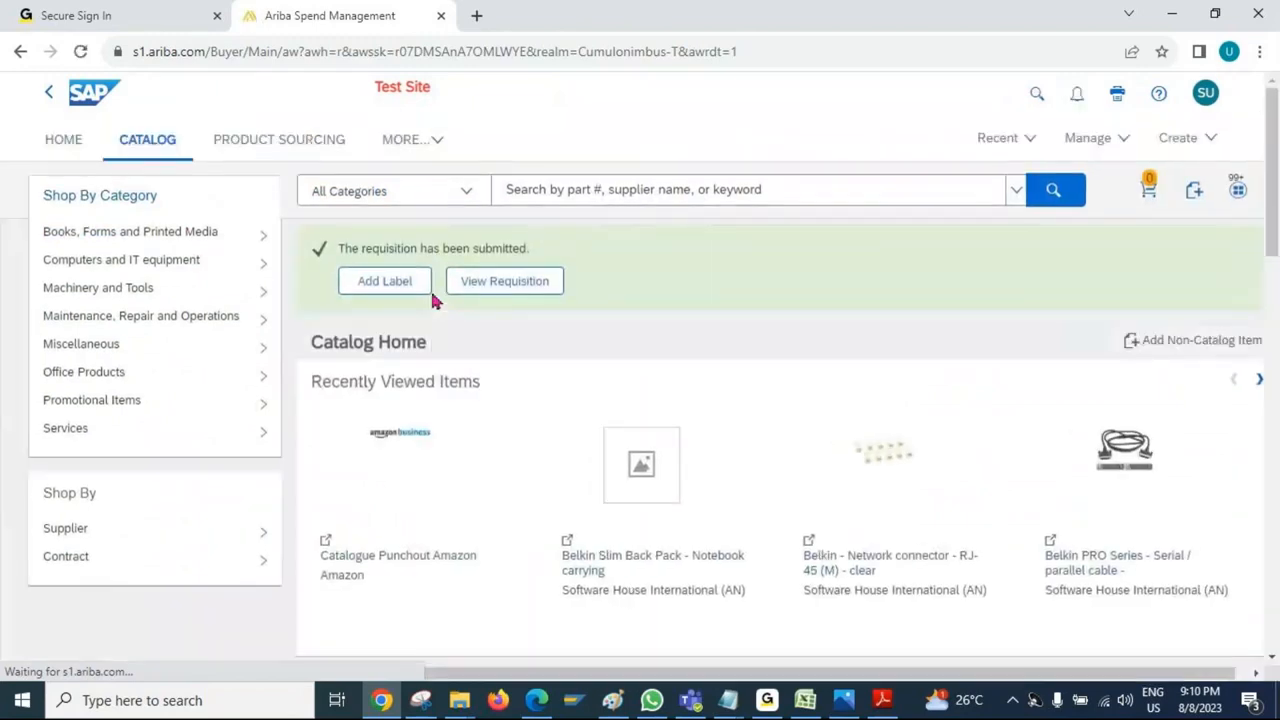
{"action": "left_click", "coordinate": [509, 286]}
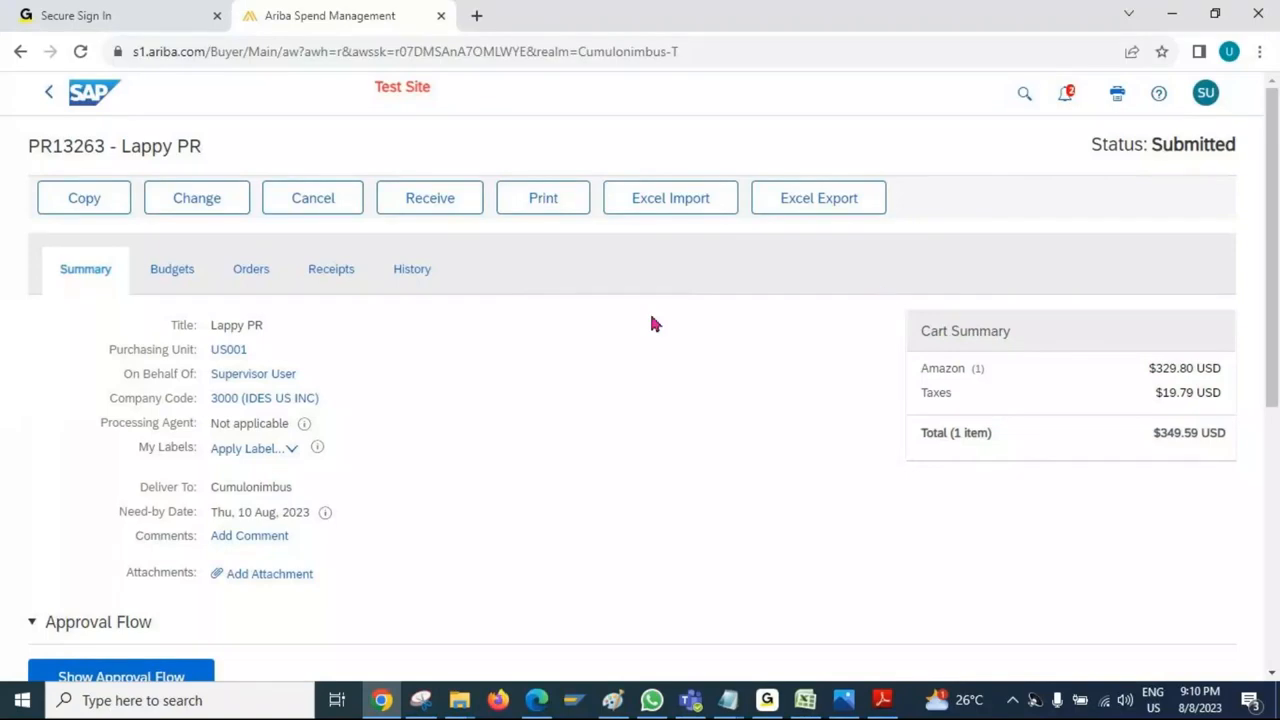
{"action": "left_click", "coordinate": [251, 275]}
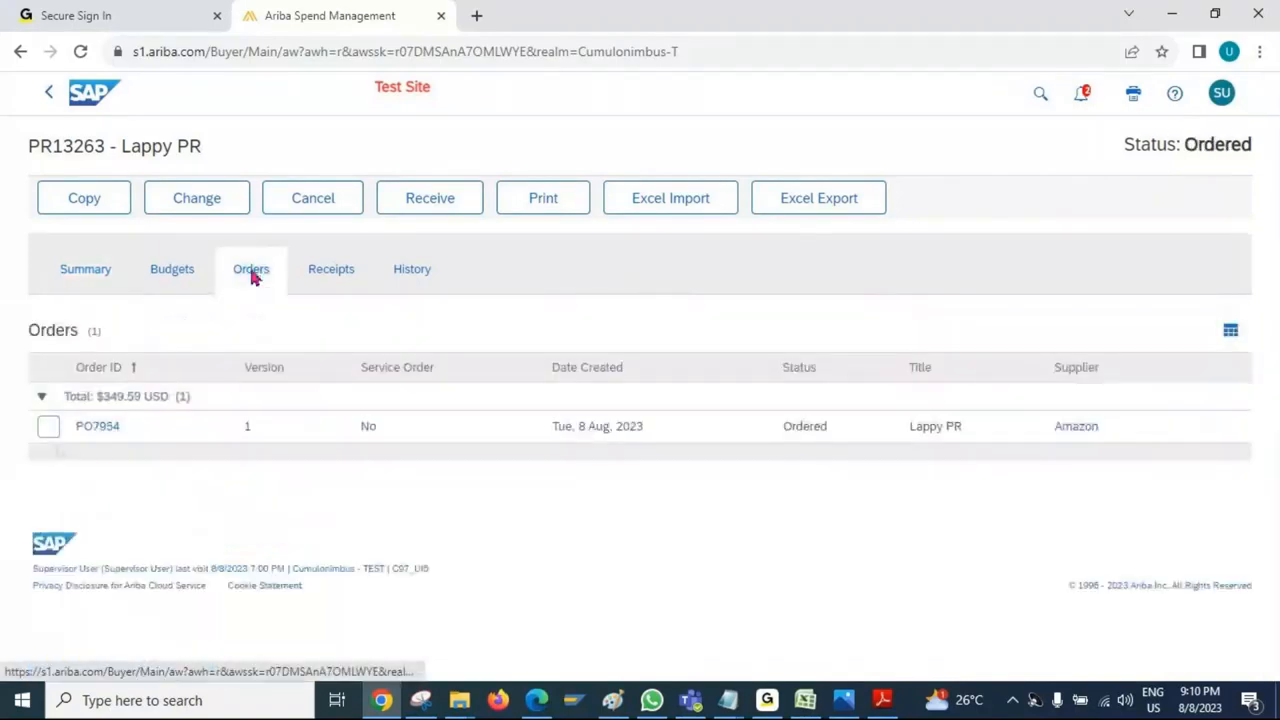